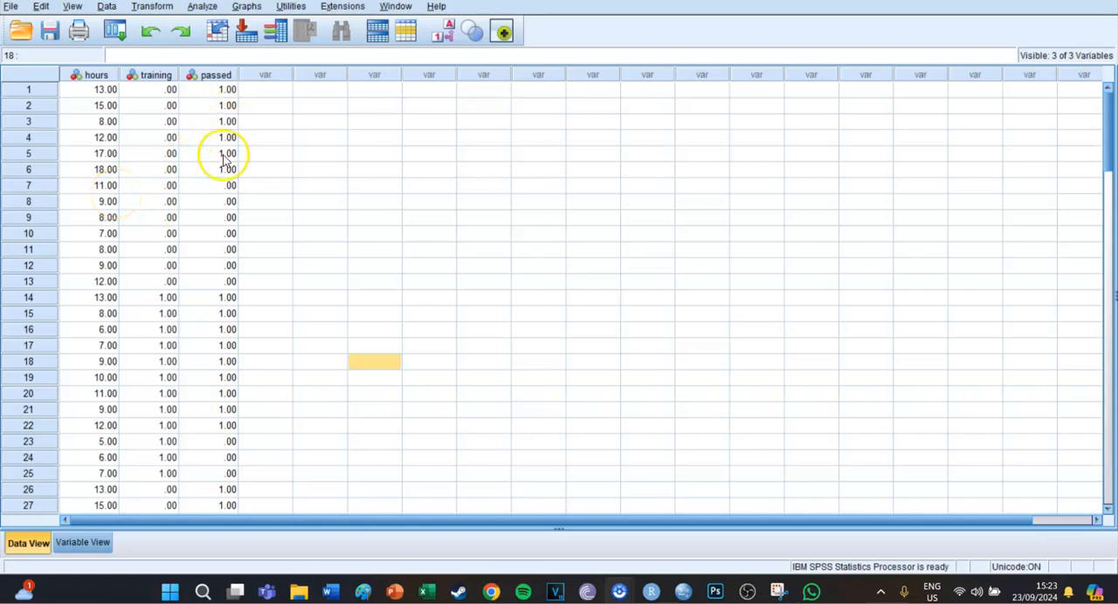
# - Examine the hours, training and passed values in the first cases of the dataset
pyautogui.click(226, 124)
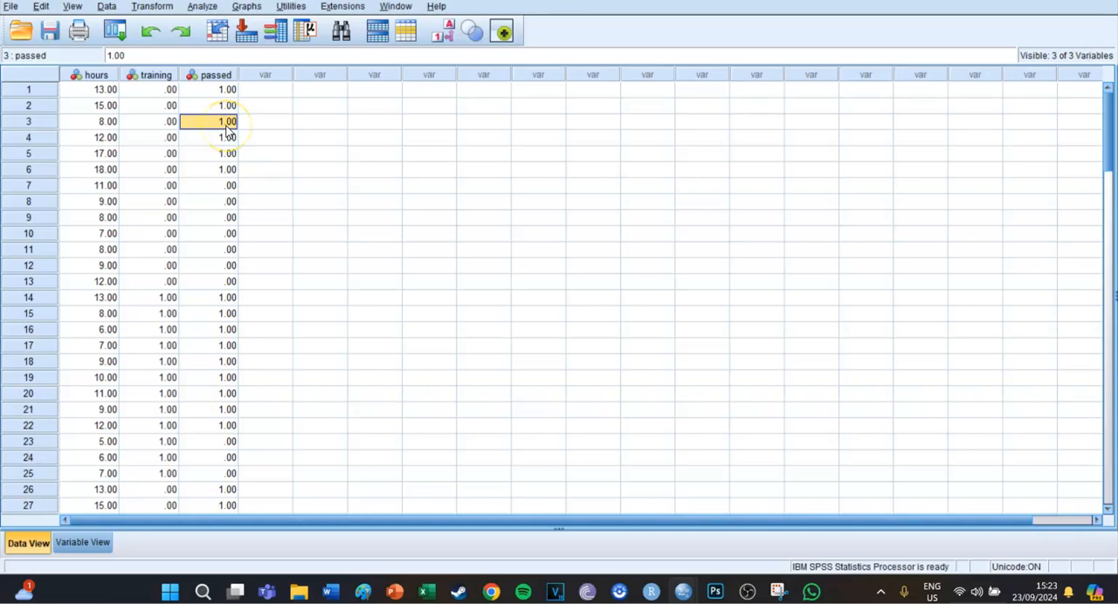
pyautogui.click(217, 223)
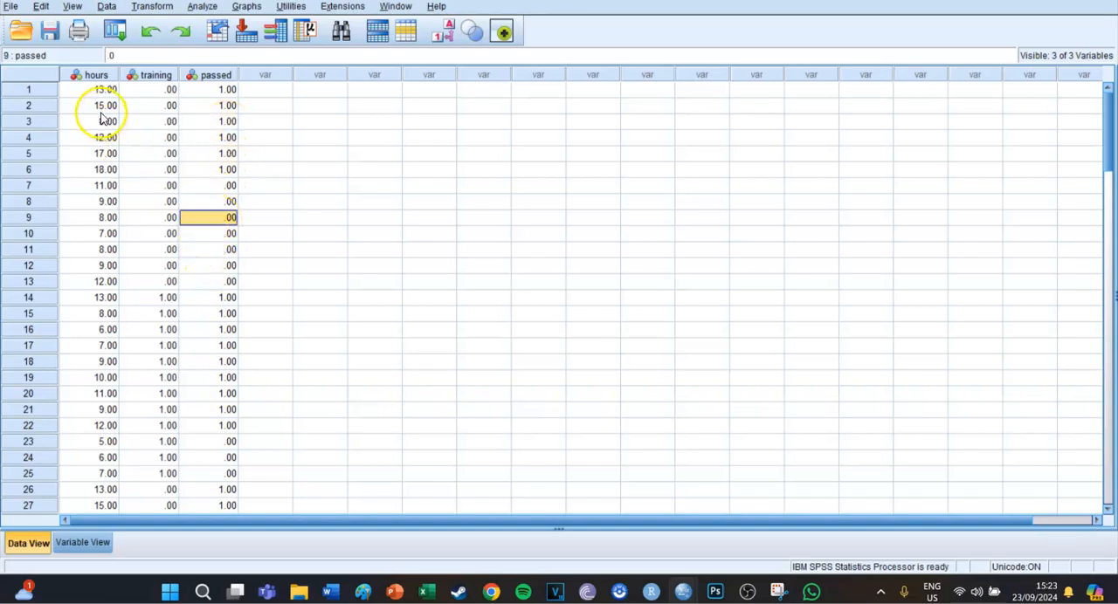
pyautogui.click(96, 186)
pyautogui.click(140, 185)
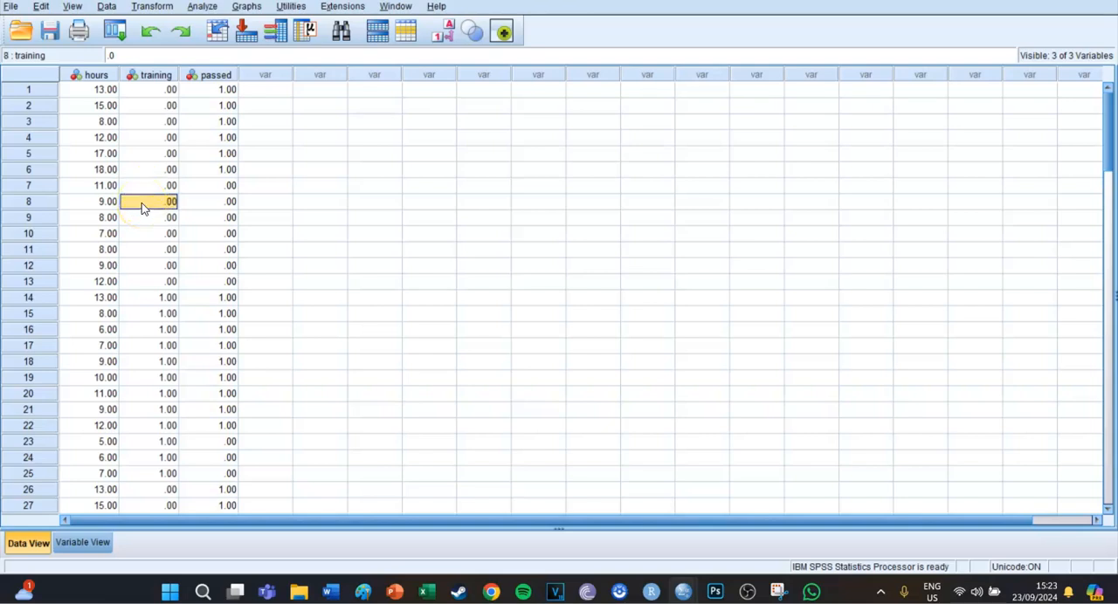
pyautogui.click(148, 91)
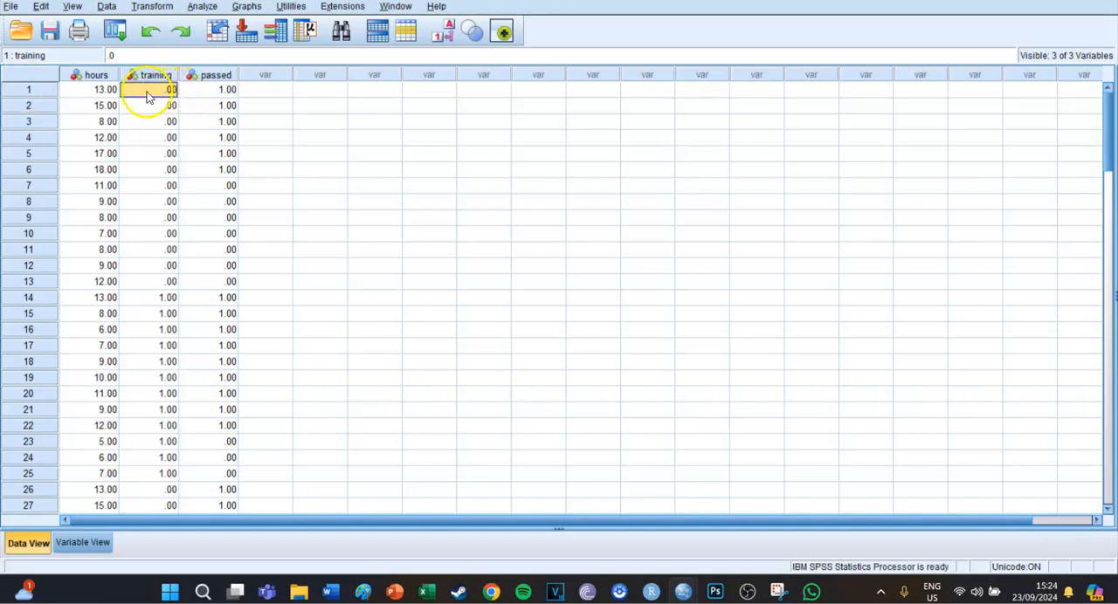
pyautogui.click(99, 93)
pyautogui.click(108, 94)
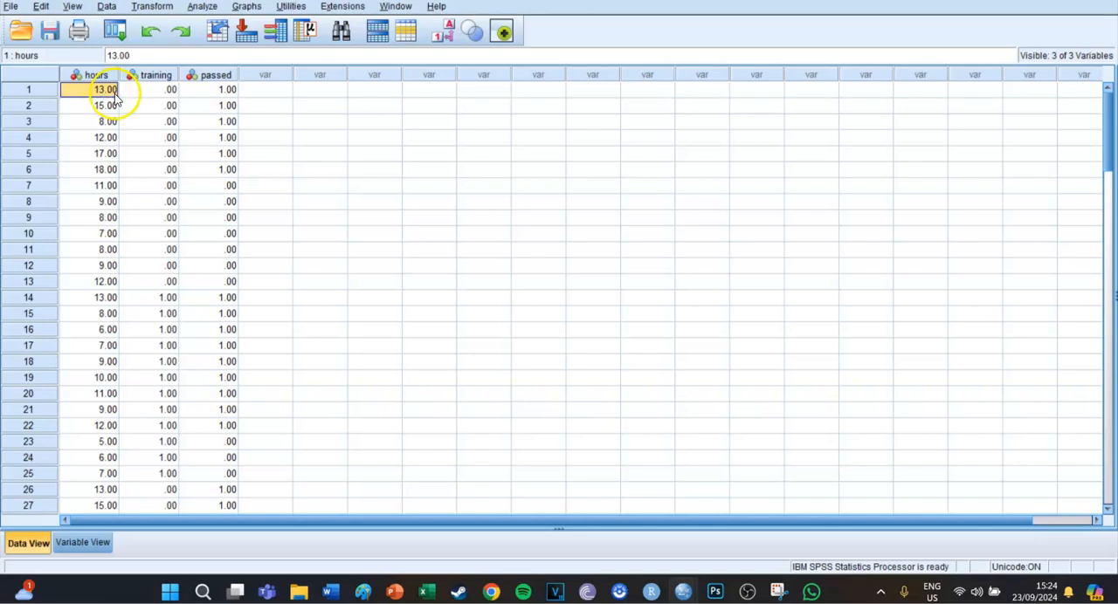
pyautogui.click(223, 96)
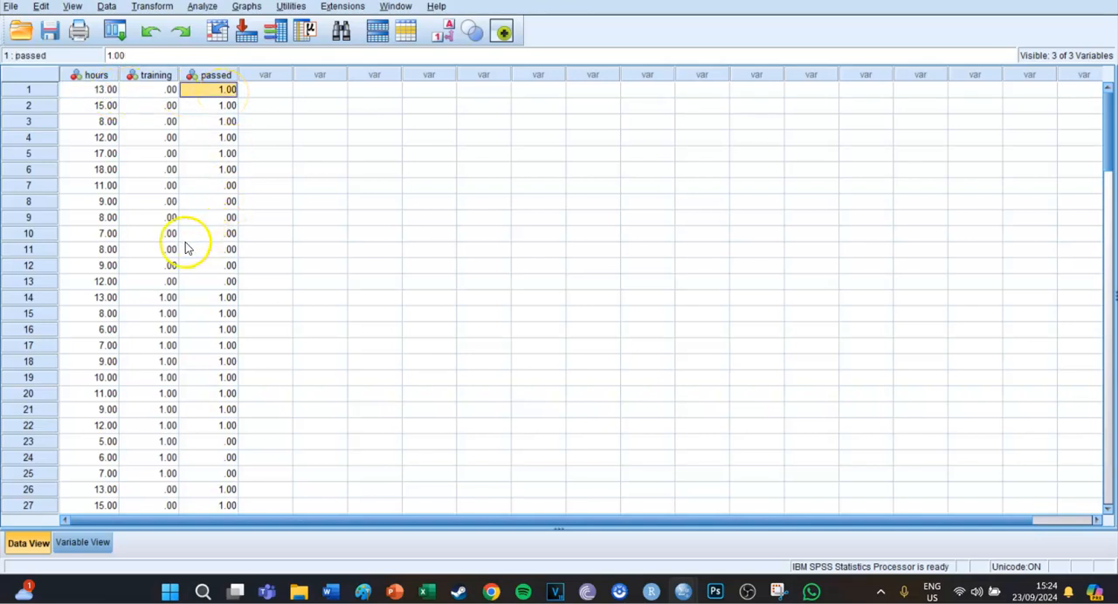
# - Examine the training, hours and passed values of case 24
pyautogui.click(157, 474)
pyautogui.click(162, 459)
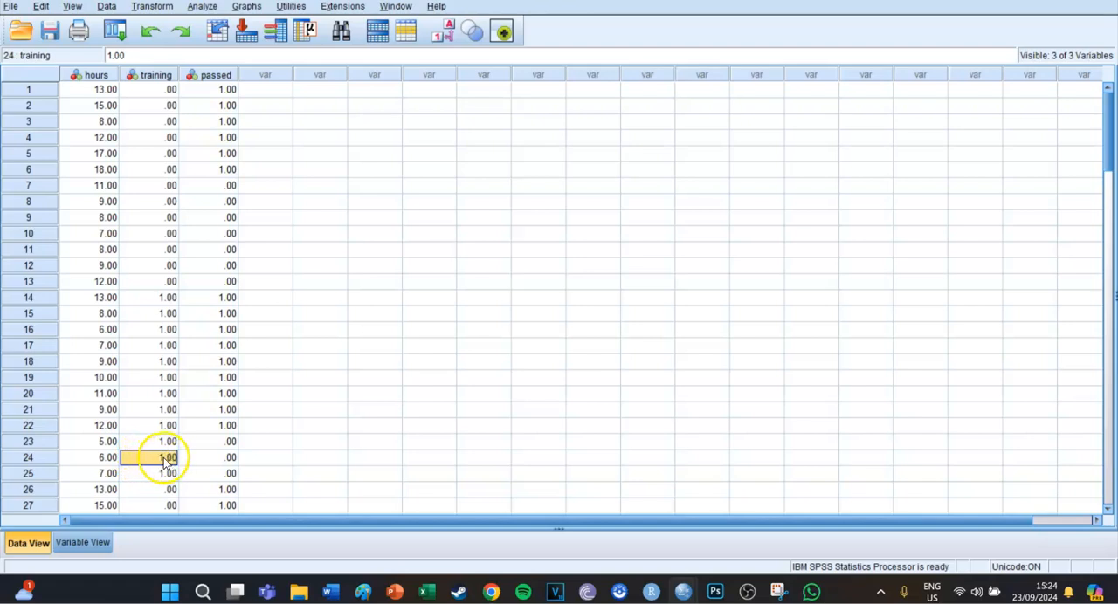
pyautogui.click(102, 464)
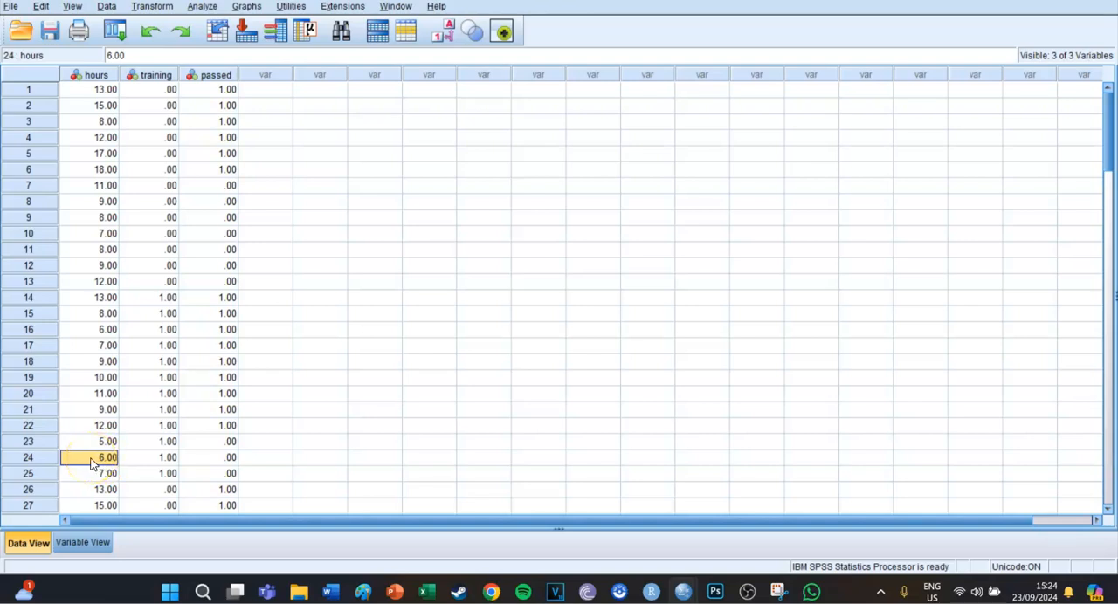
pyautogui.click(225, 467)
pyautogui.click(254, 466)
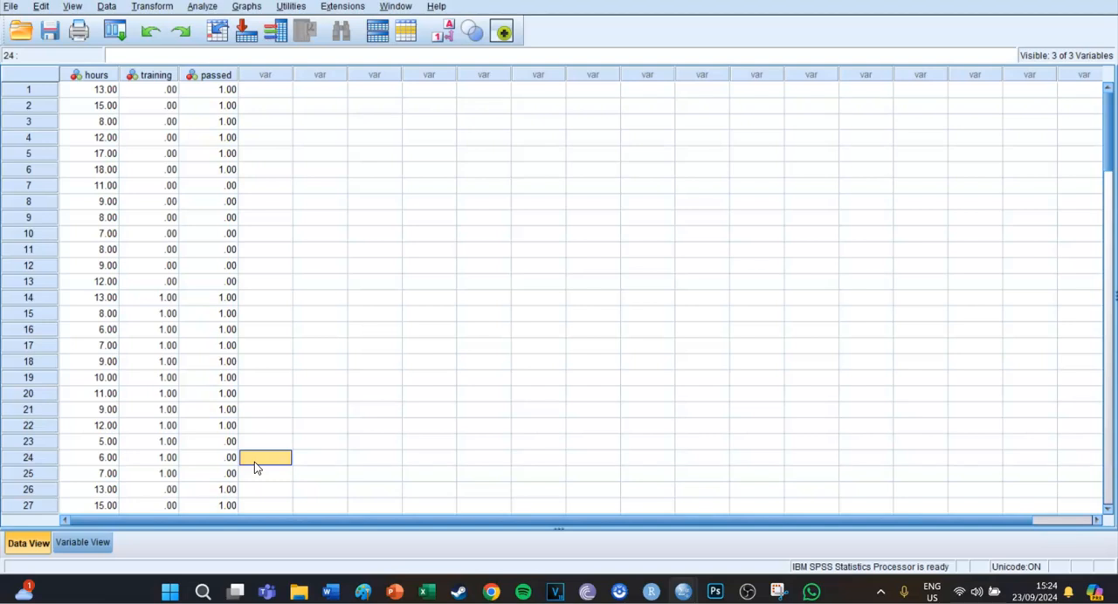
pyautogui.click(351, 274)
pyautogui.click(320, 300)
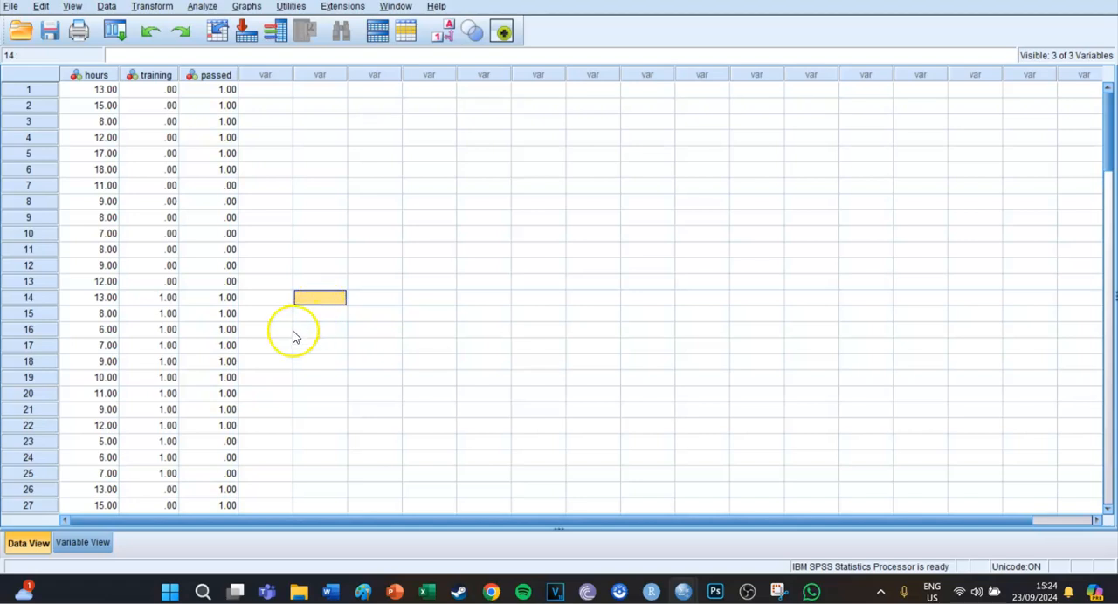
pyautogui.click(269, 348)
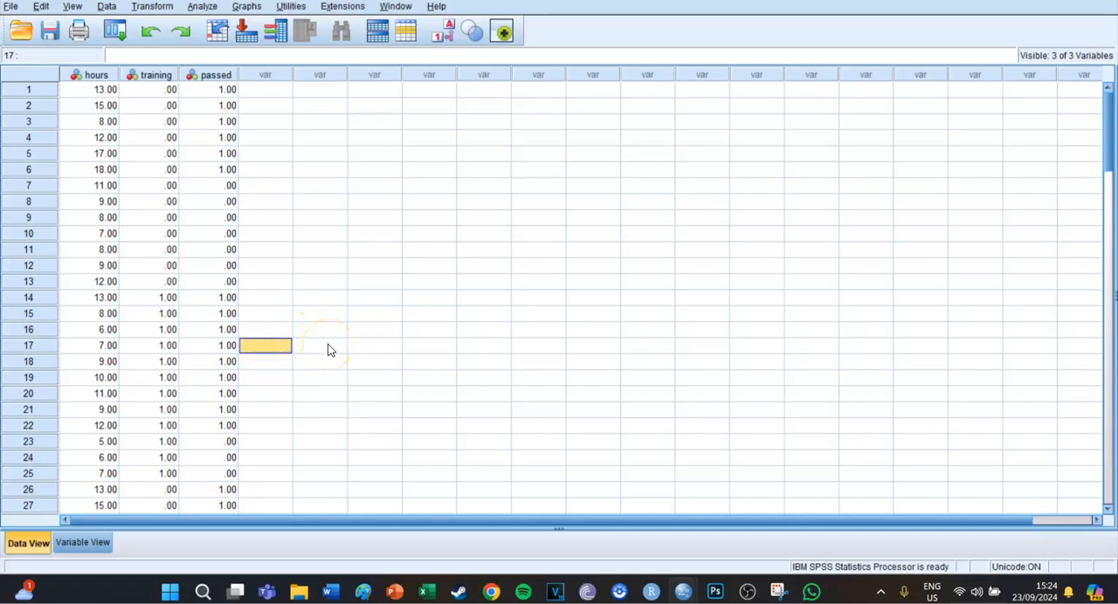
# - Compare the hours, training and passed values of case 16
pyautogui.click(111, 330)
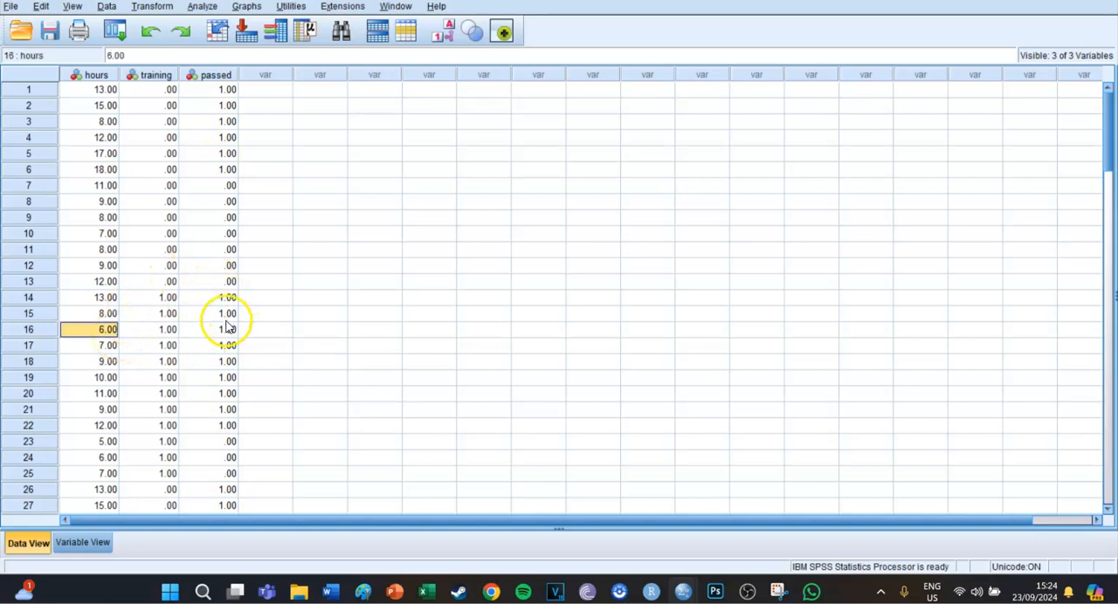
pyautogui.click(163, 332)
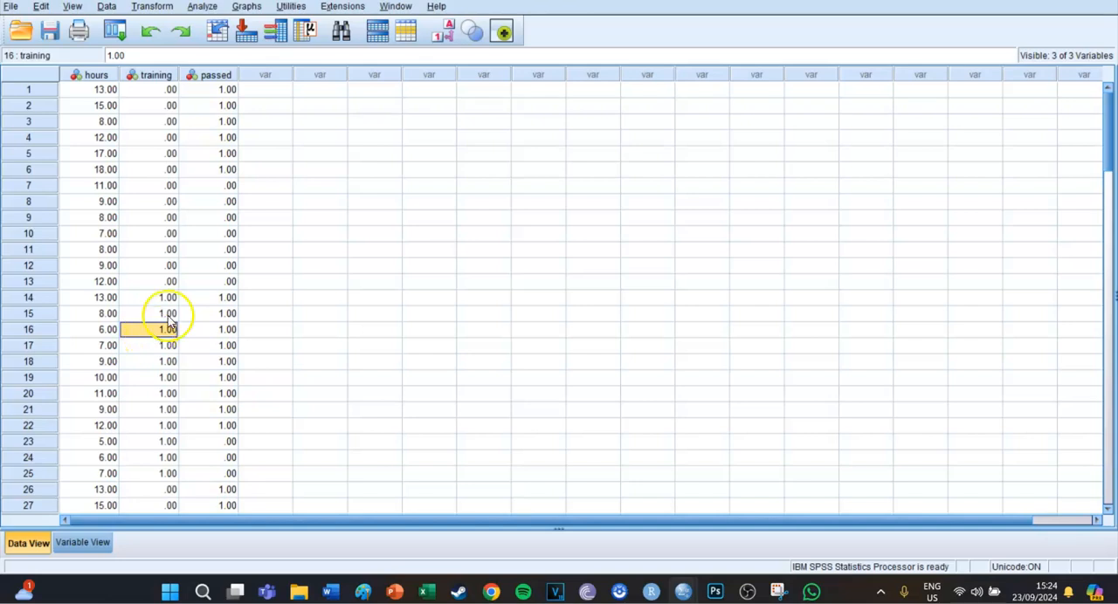
pyautogui.click(257, 329)
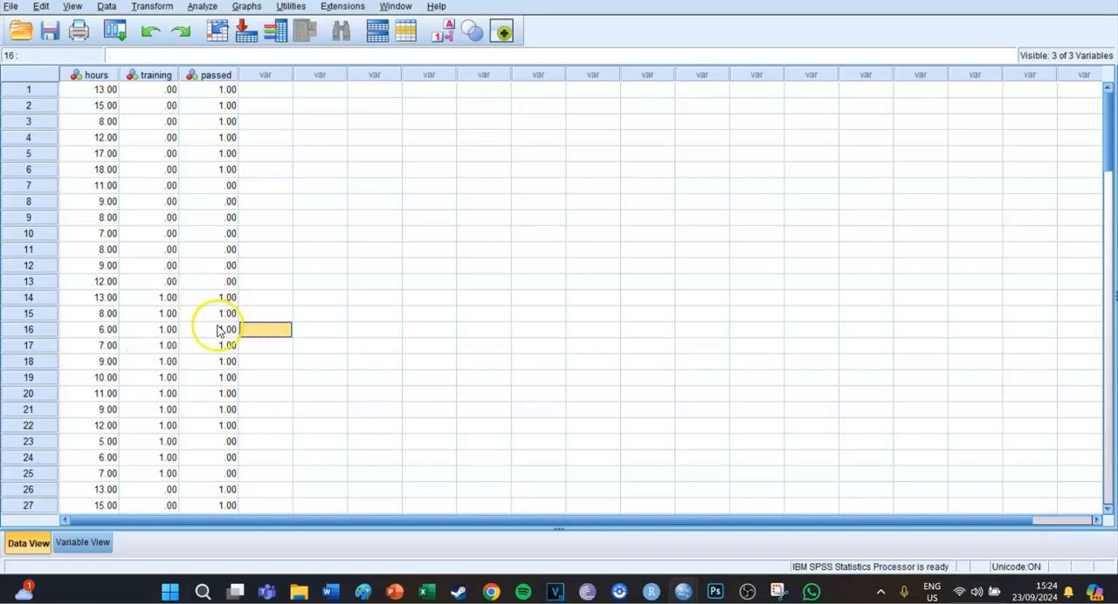
pyautogui.click(220, 330)
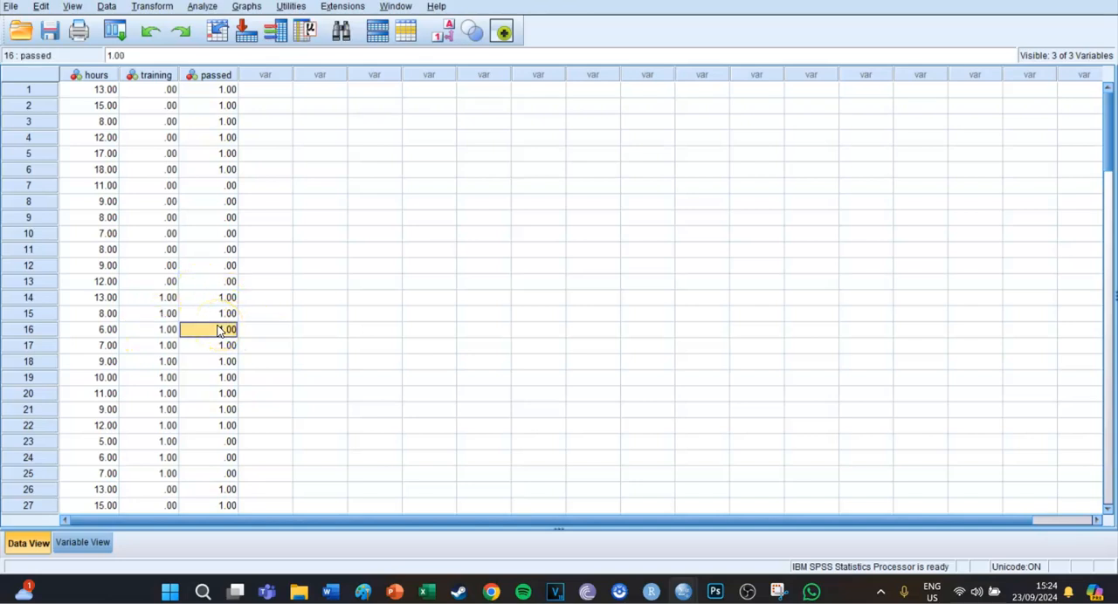
pyautogui.click(155, 330)
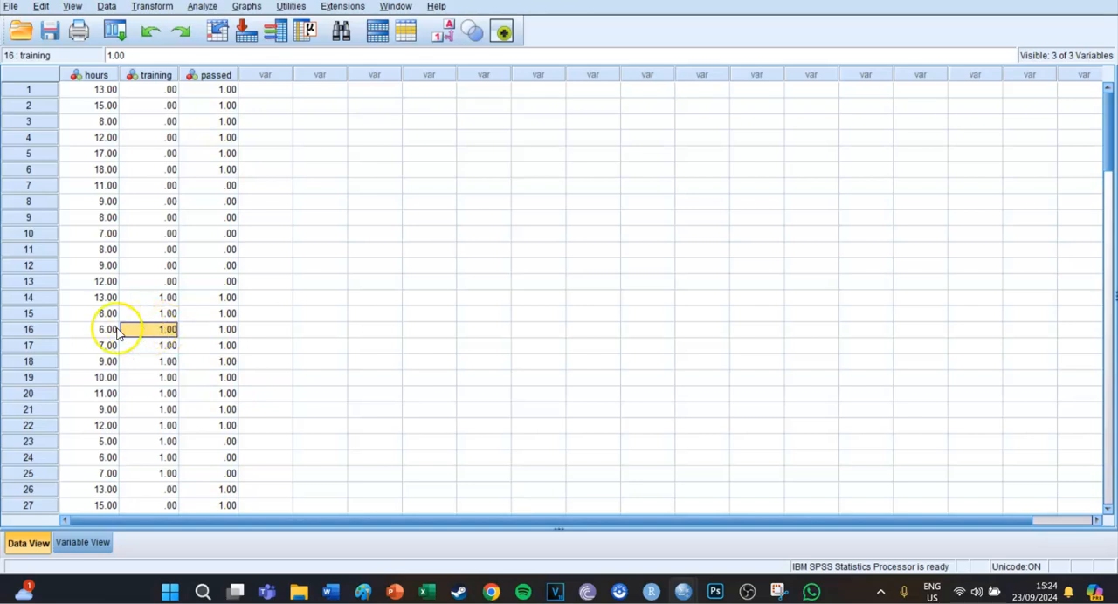
pyautogui.click(91, 332)
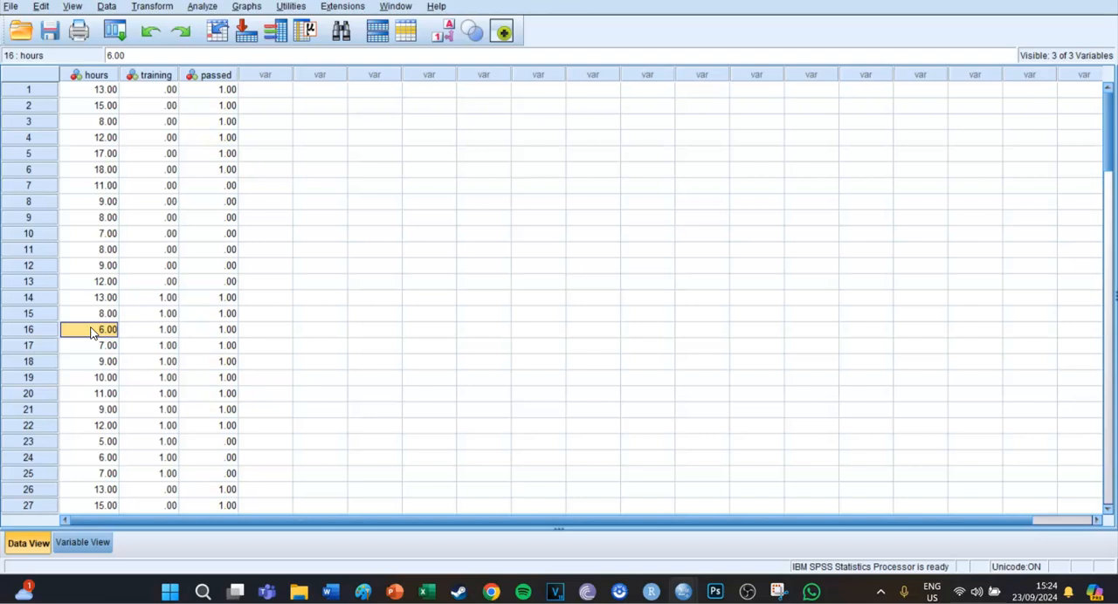
pyautogui.click(281, 328)
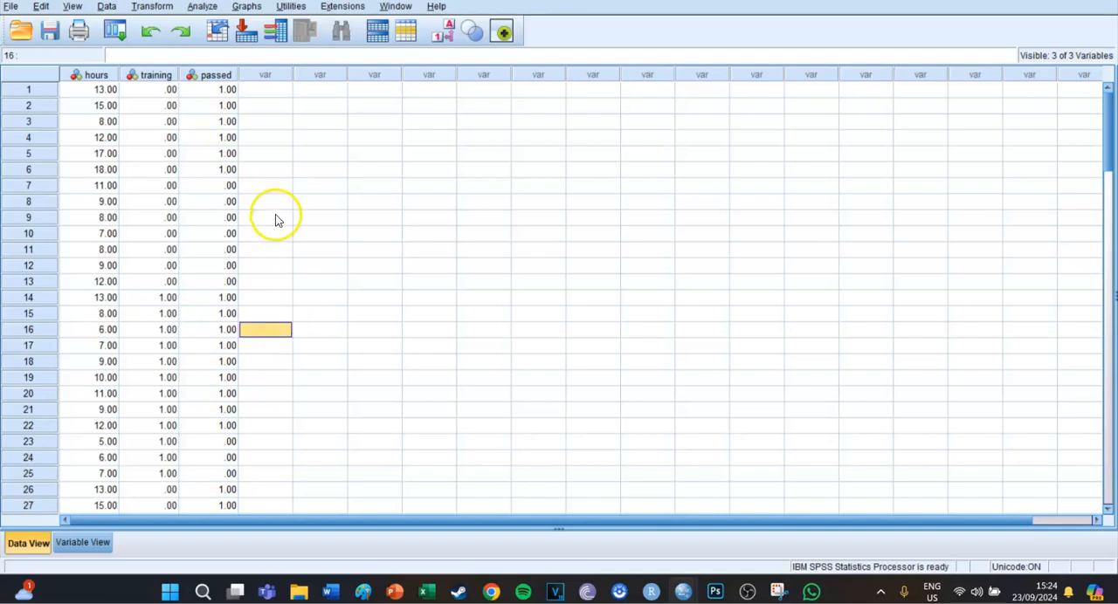
# - Set up a Crosstabs analysis with training as the row variable and passed as the column variable, and check its exact test options
pyautogui.click(202, 8)
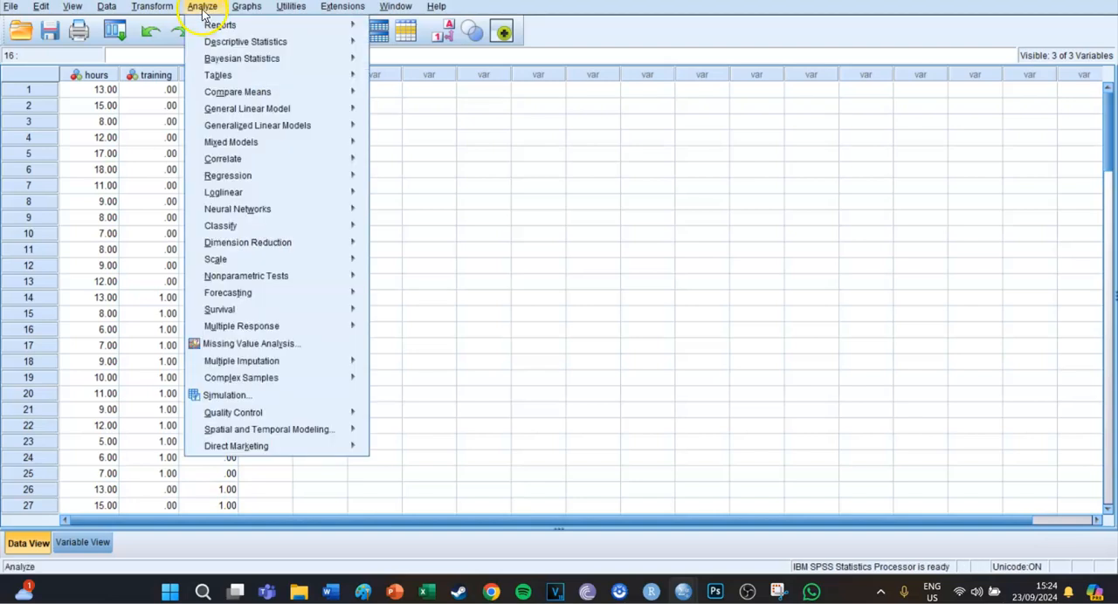
pyautogui.moveTo(247, 94)
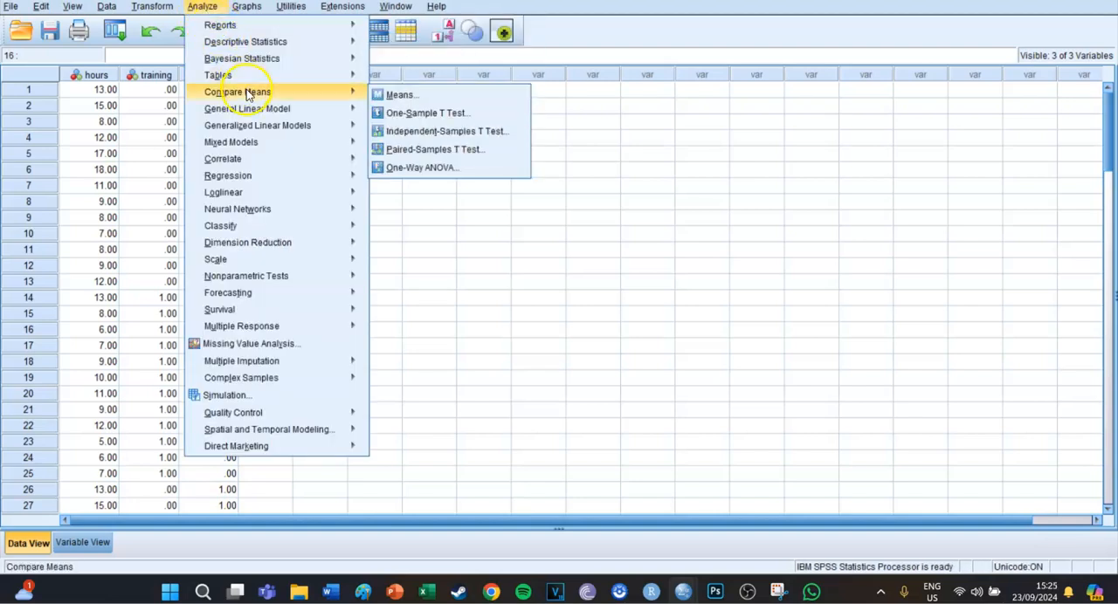
pyautogui.moveTo(323, 43)
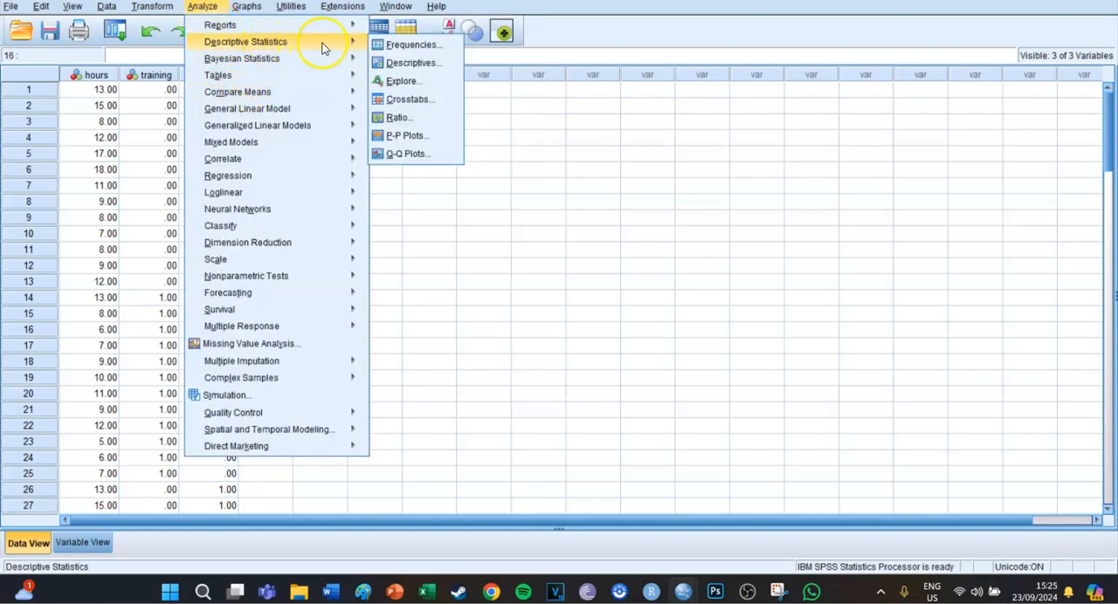
pyautogui.click(403, 100)
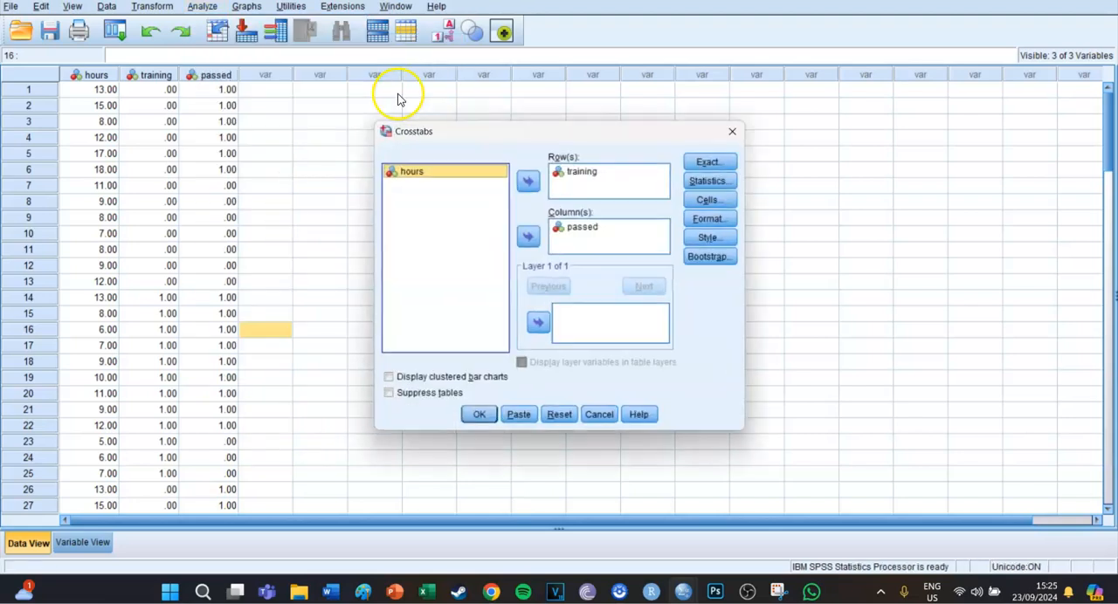
pyautogui.click(588, 177)
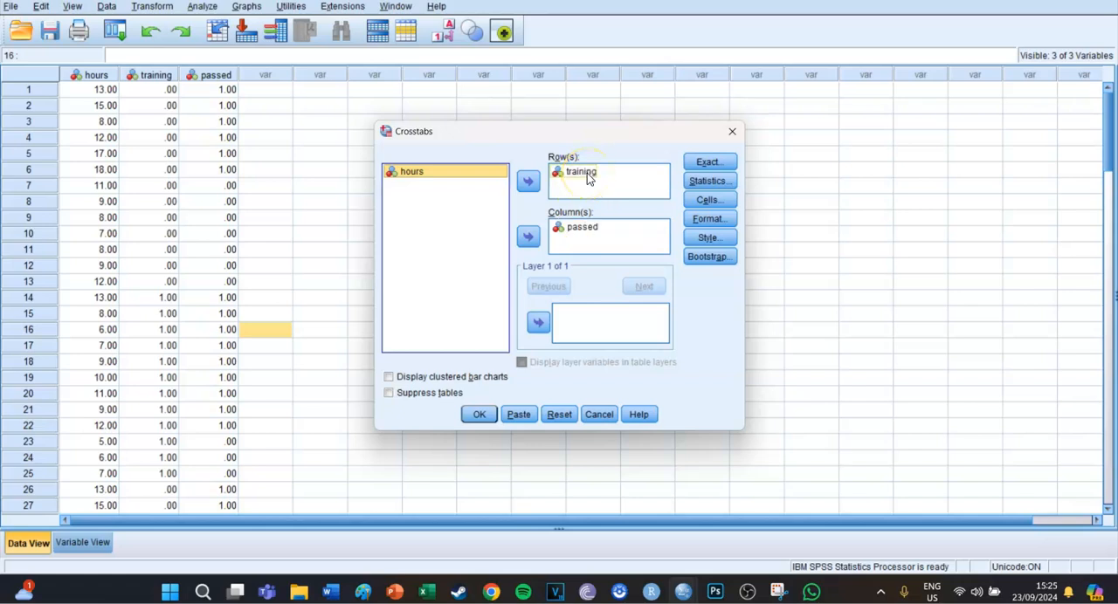
pyautogui.click(584, 231)
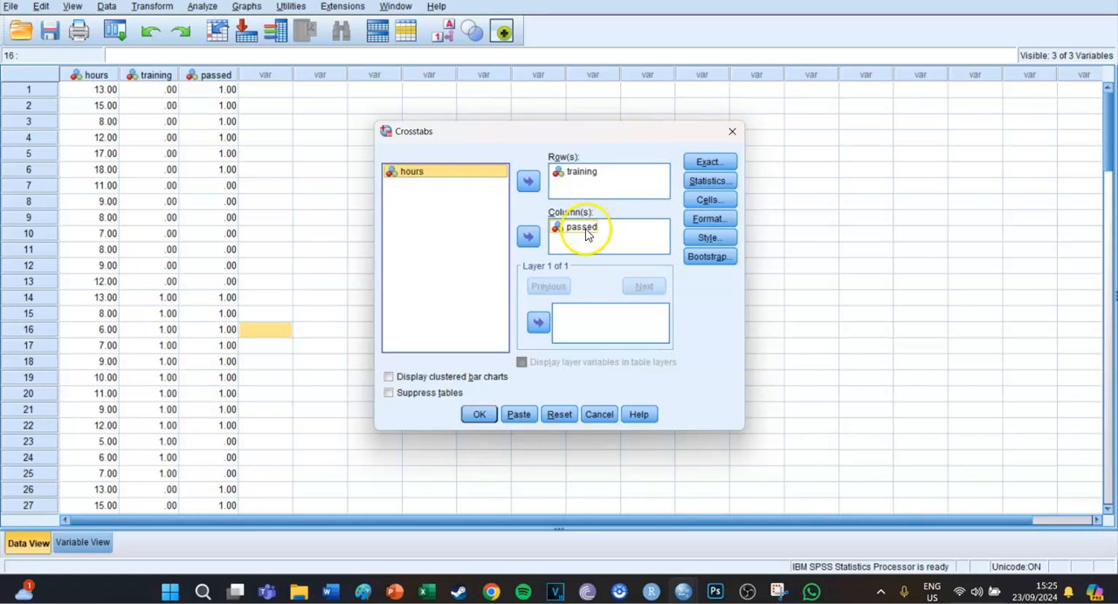
pyautogui.click(707, 163)
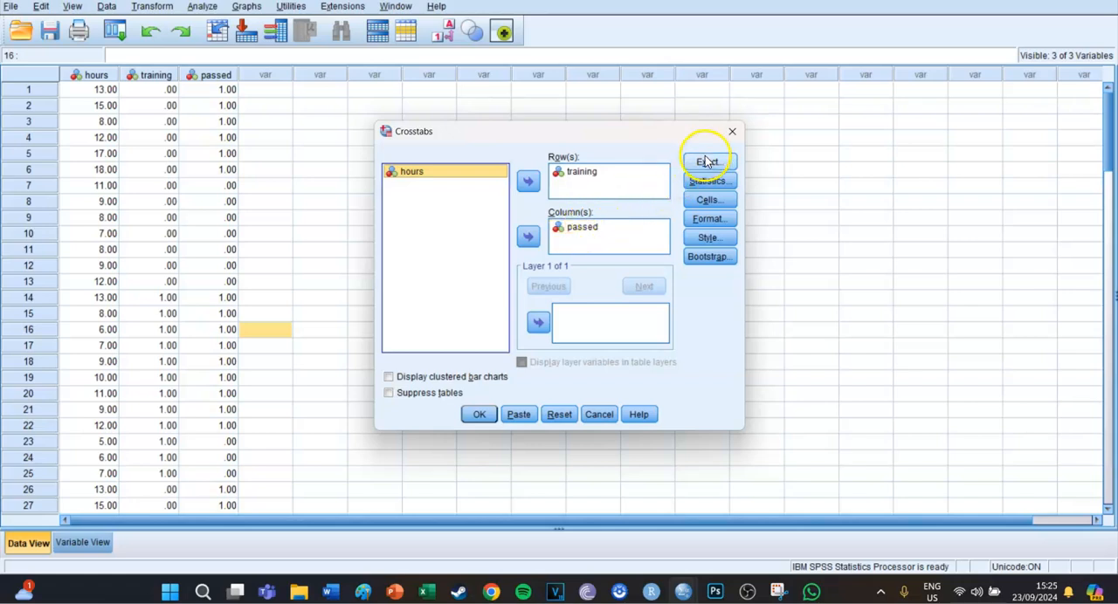
pyautogui.click(563, 374)
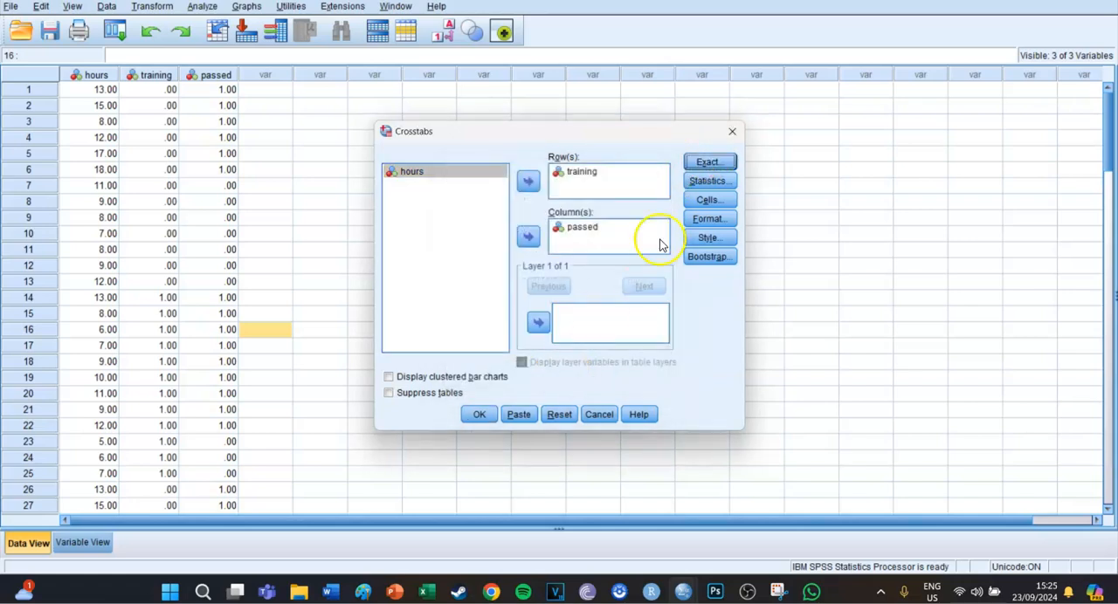
# - Include the chi-square statistic and the observed and expected cell counts in the crosstabulation
pyautogui.click(706, 182)
pyautogui.click(462, 183)
pyautogui.click(511, 388)
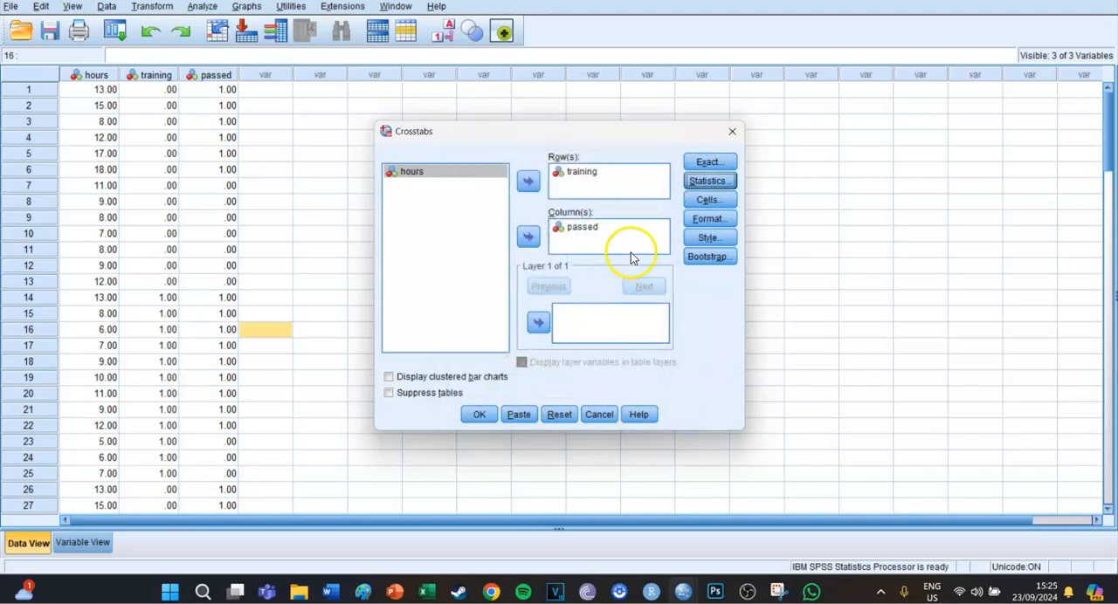
pyautogui.click(689, 201)
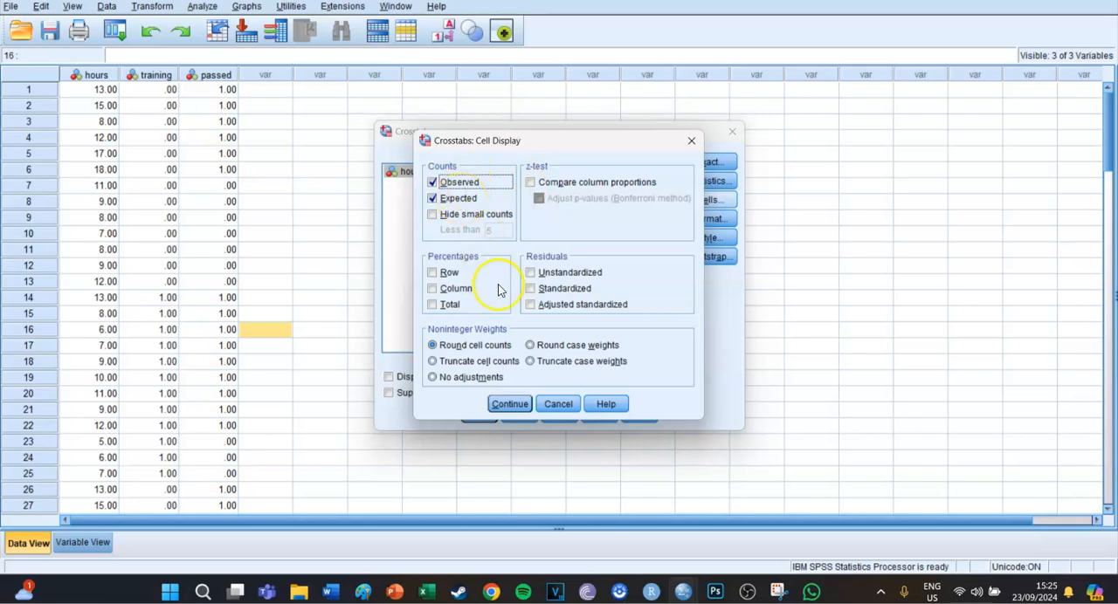
pyautogui.click(504, 404)
# - Paste the Crosstabs command as syntax and run the whole CROSSTABS block
pyautogui.click(517, 416)
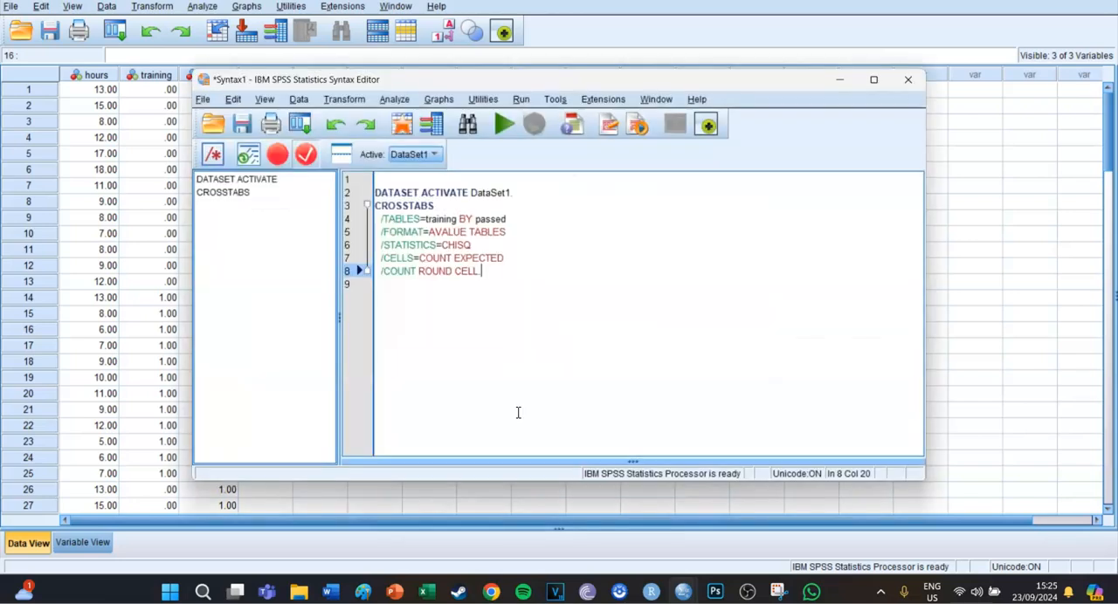
pyautogui.moveTo(482, 271); pyautogui.dragTo(361, 200)
pyautogui.click(503, 125)
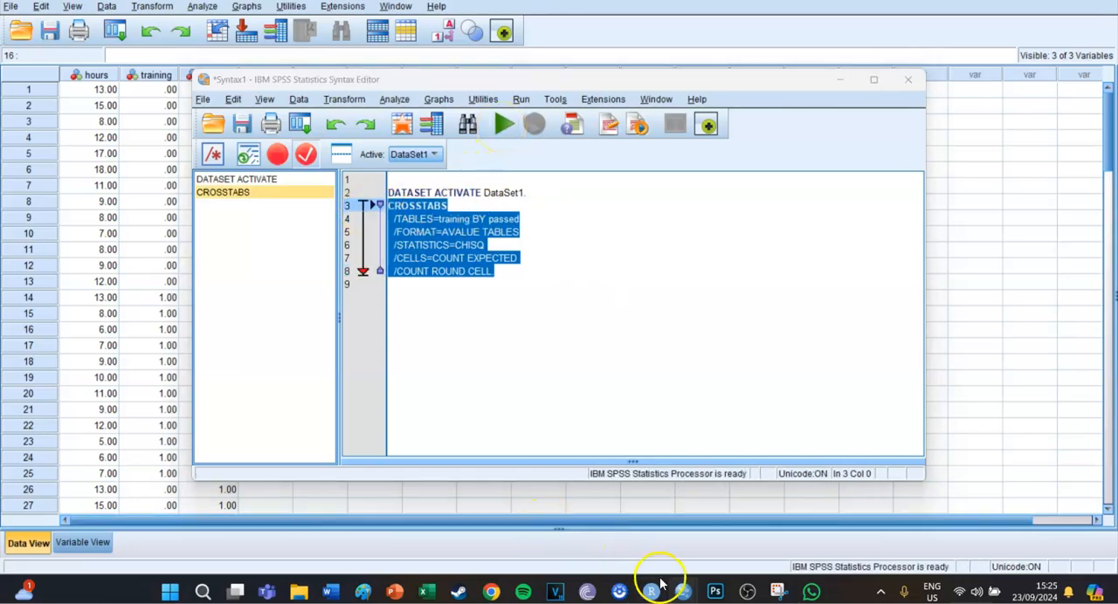
# - Review the training by passed crosstabulation and the Chi-Square Tests table in the output
pyautogui.moveTo(679, 592)
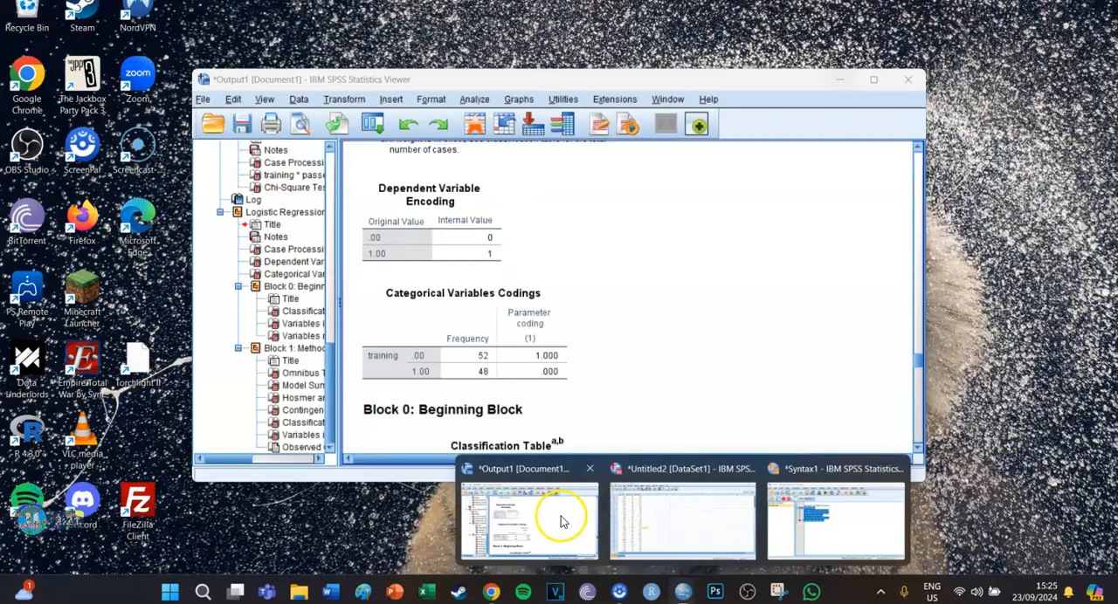
pyautogui.click(560, 516)
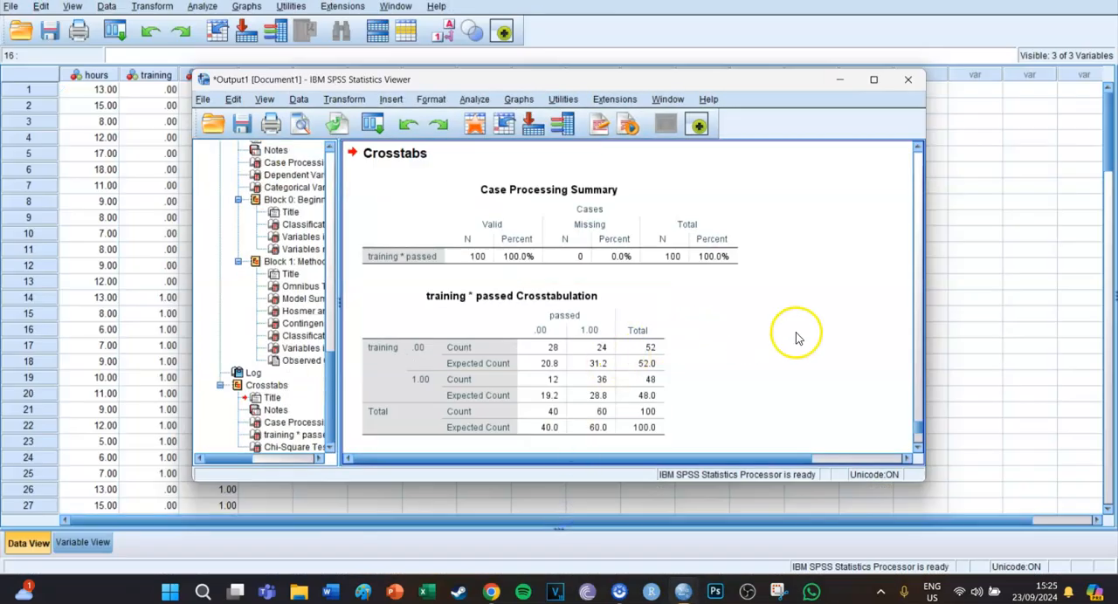
pyautogui.scroll(-1, 731, 329)
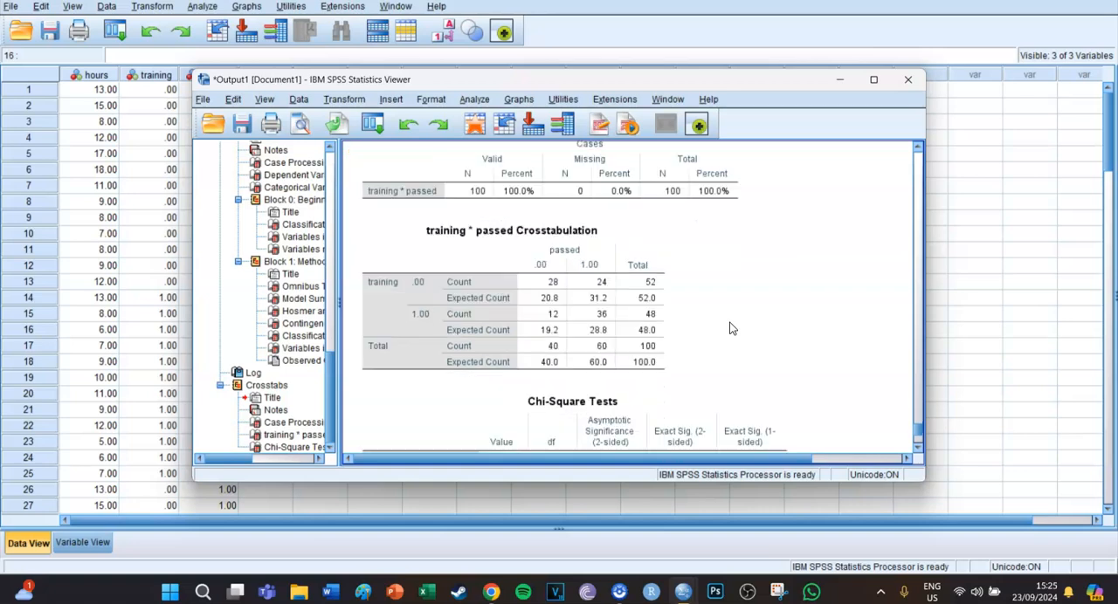
pyautogui.click(552, 289)
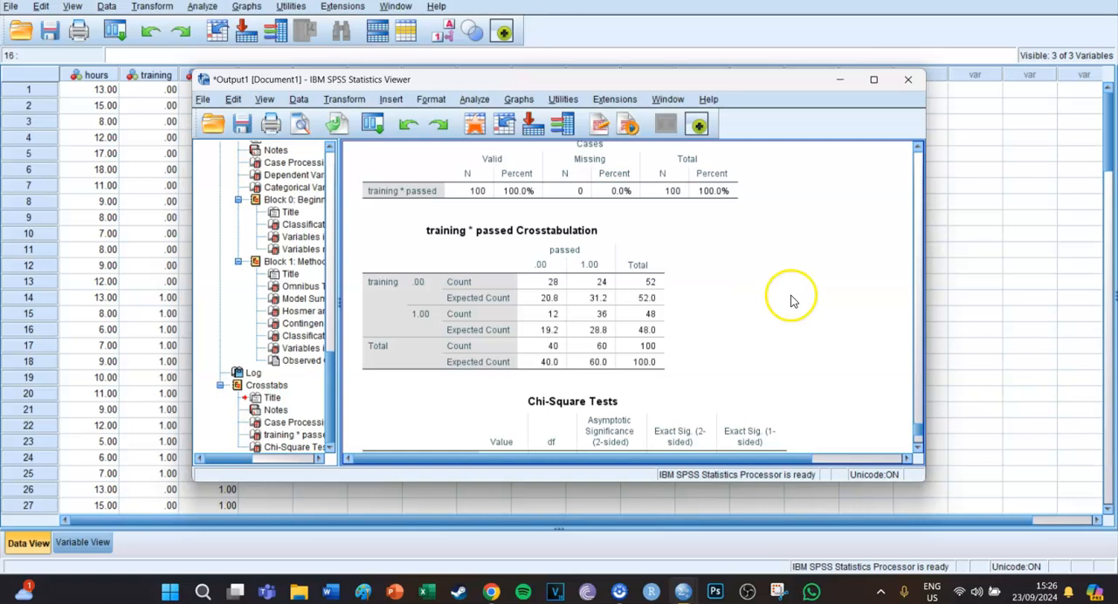
pyautogui.scroll(-3, 791, 301)
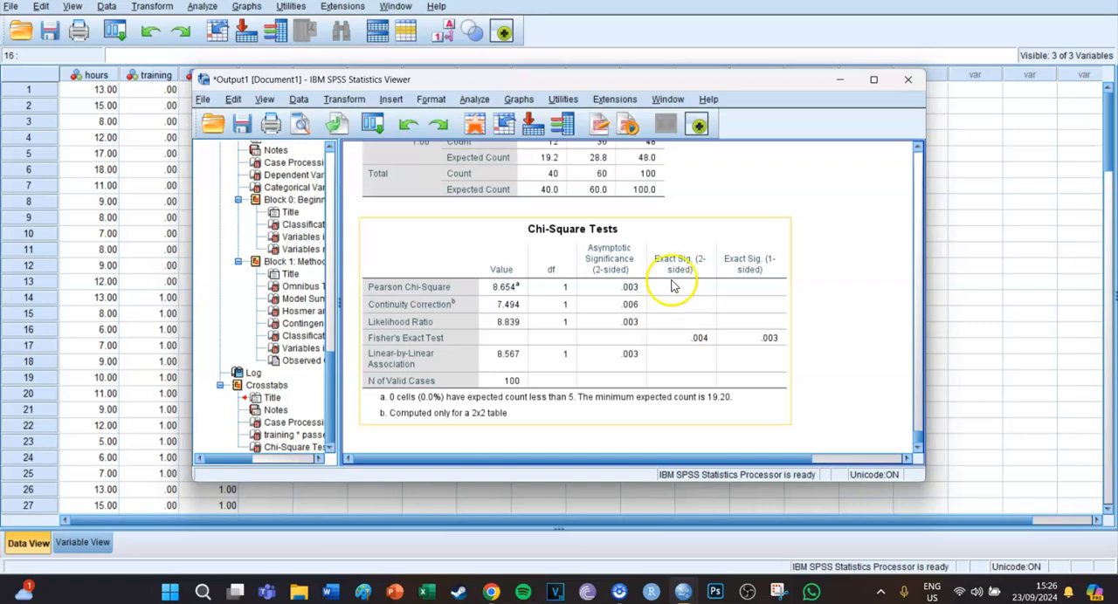
# - Minimise the output viewer and the syntax editor to return to the dataset
pyautogui.scroll(3, 812, 277)
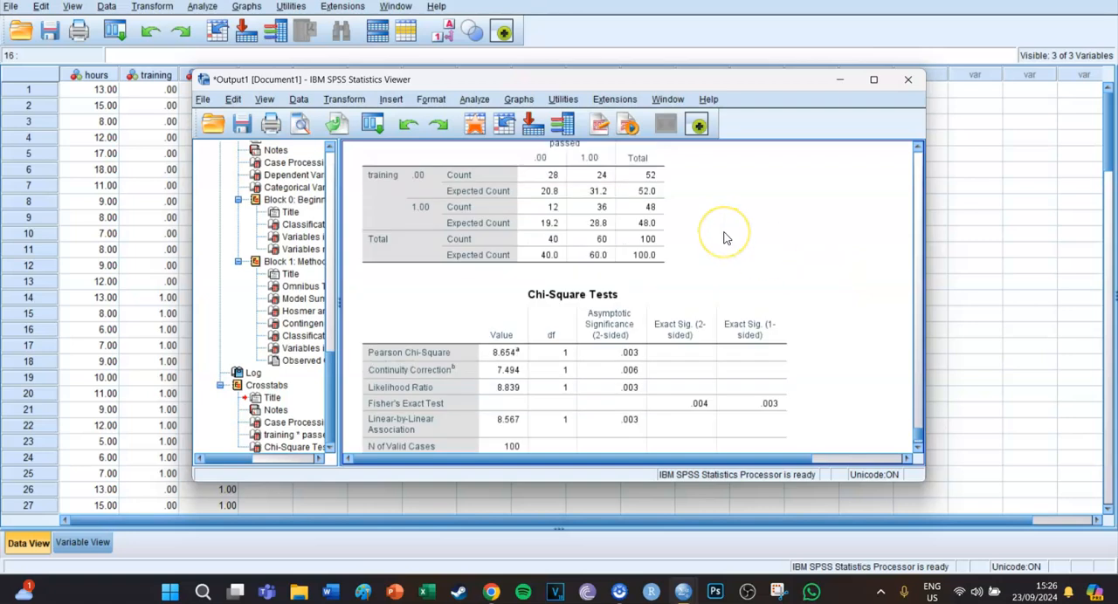
pyautogui.click(840, 83)
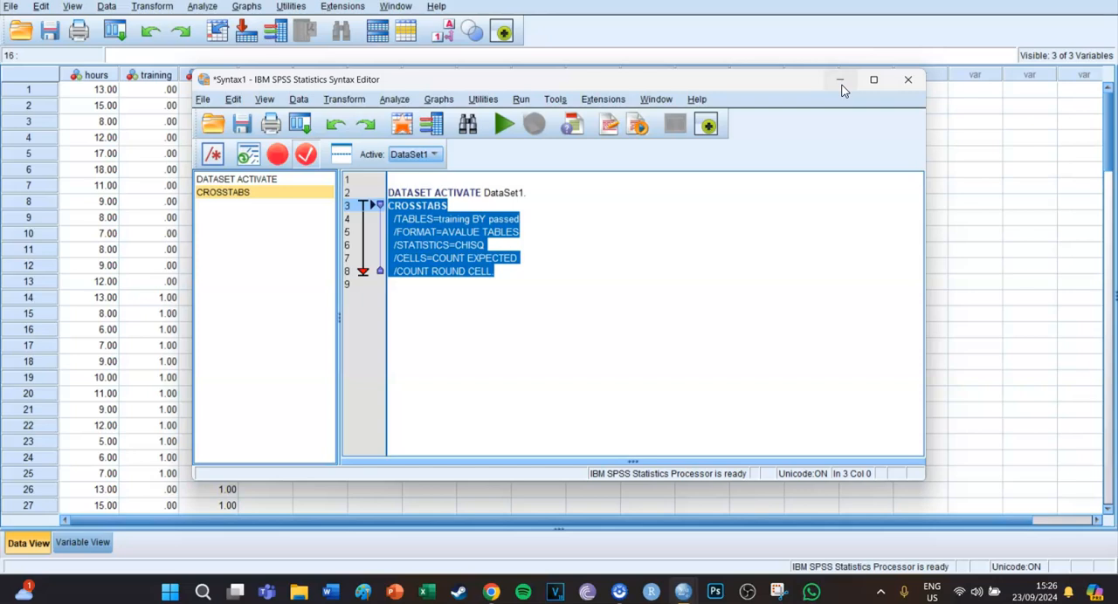
pyautogui.click(840, 82)
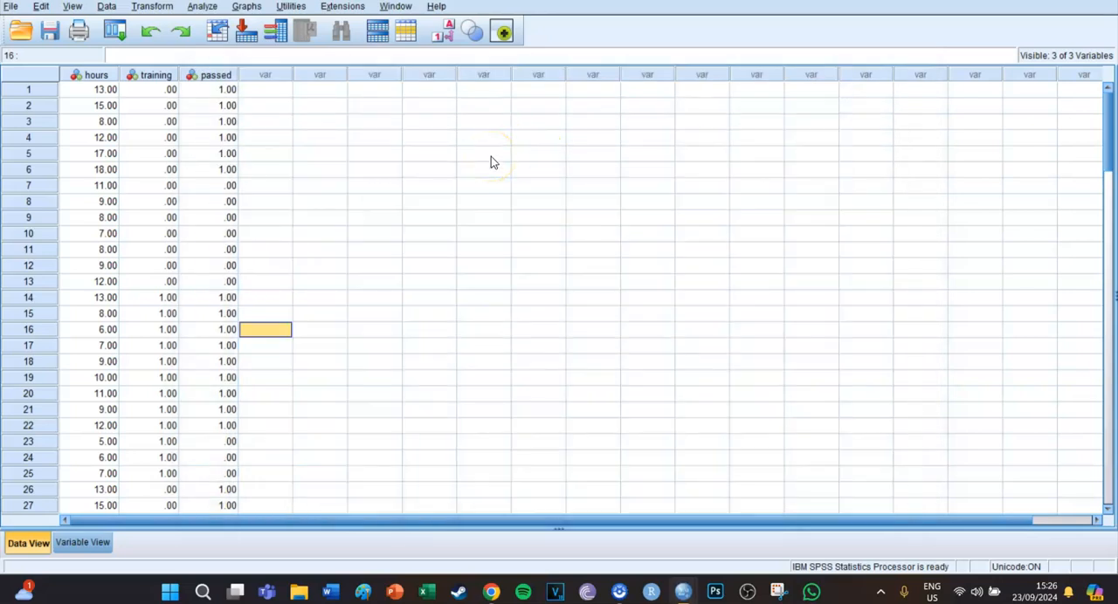
# - Set up a Binary Logistic regression with passed as the dependent variable and hours and training as covariates, using the Enter method
pyautogui.click(209, 8)
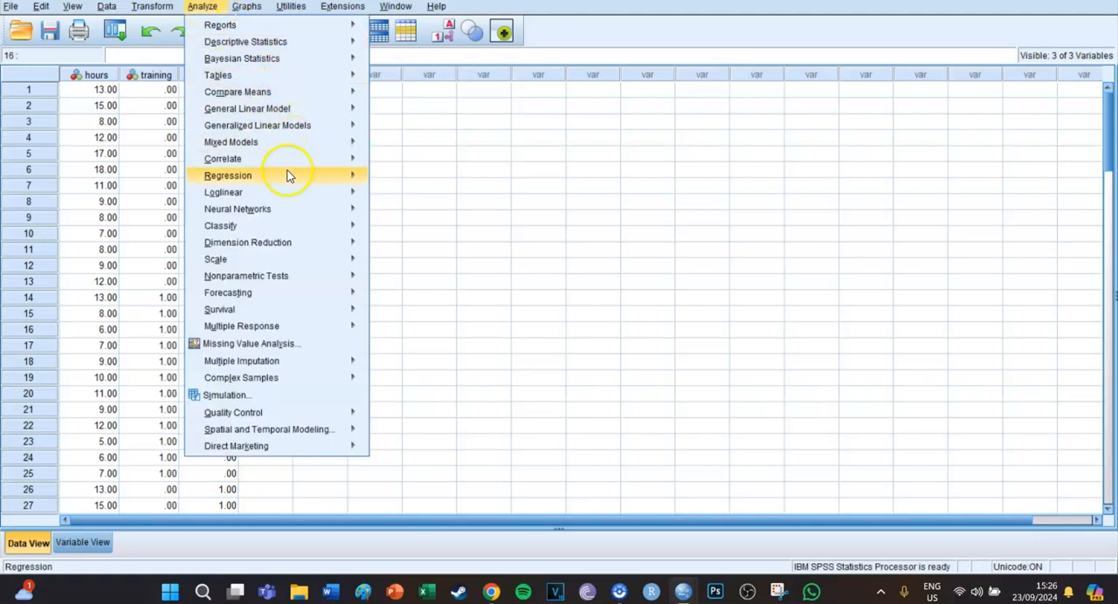
pyautogui.moveTo(287, 177)
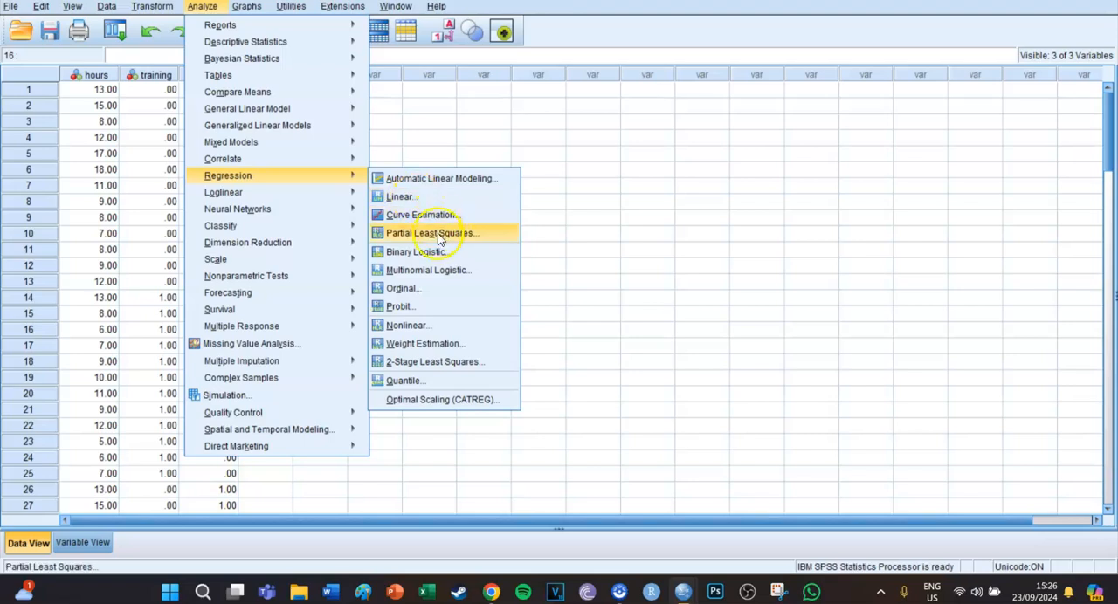
pyautogui.click(459, 253)
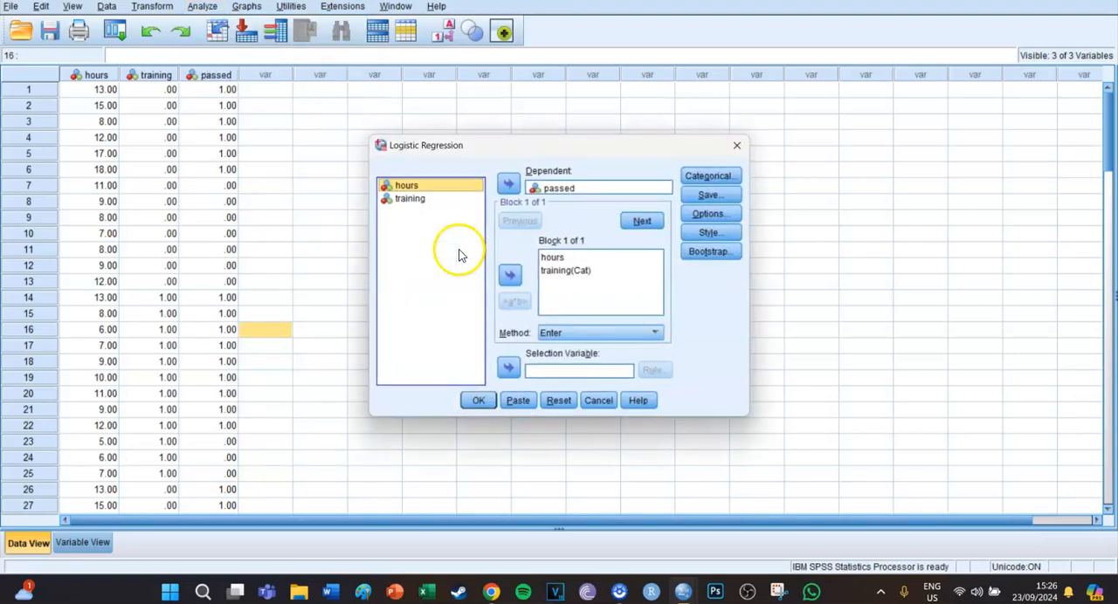
pyautogui.click(552, 189)
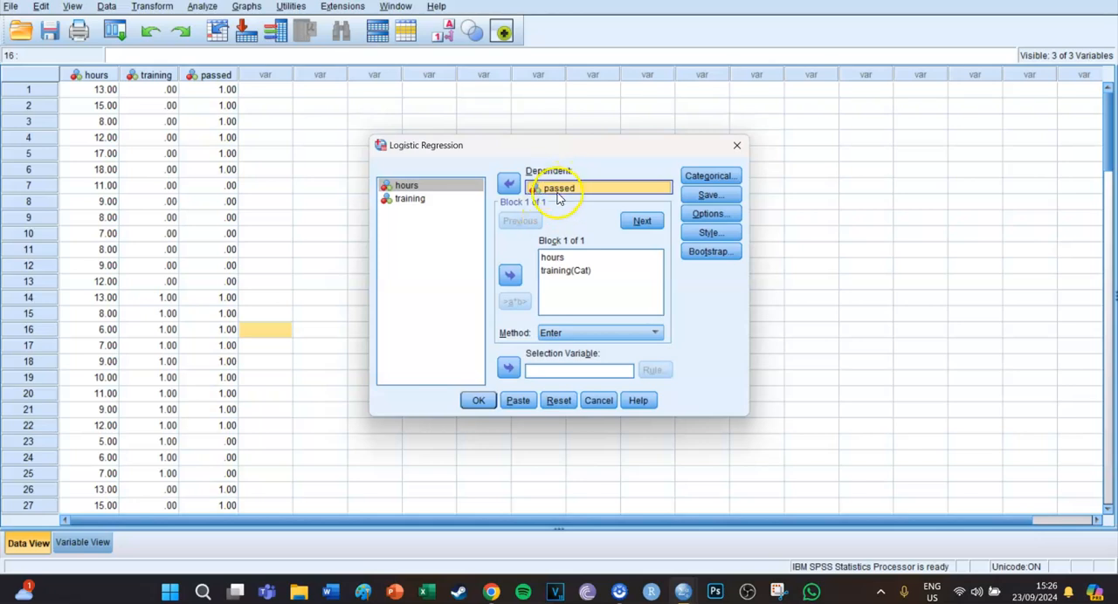
pyautogui.click(548, 258)
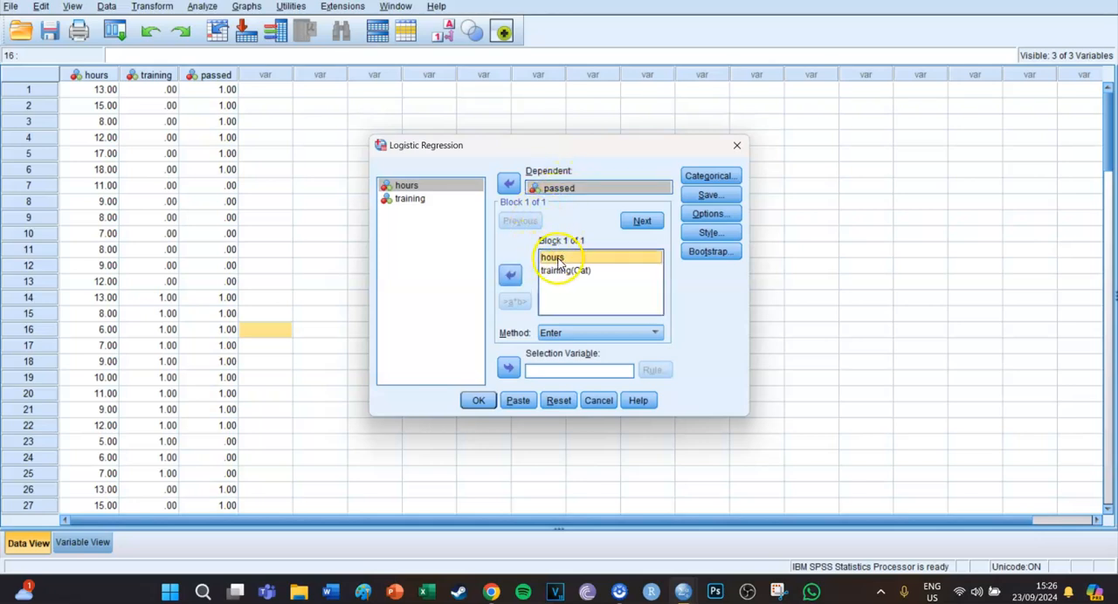
pyautogui.click(559, 271)
pyautogui.click(558, 261)
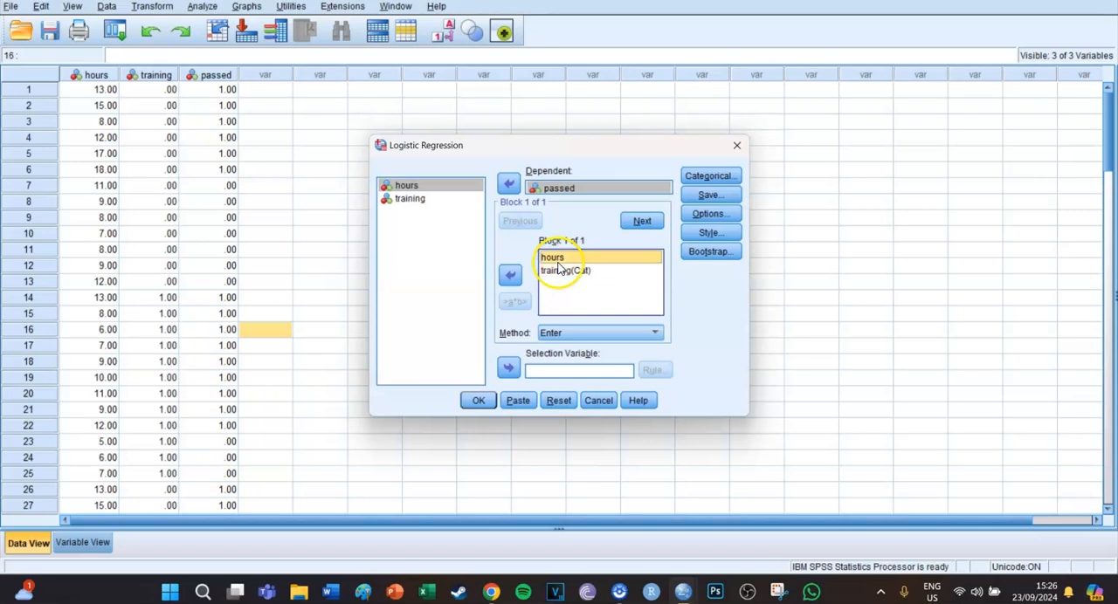
pyautogui.click(562, 272)
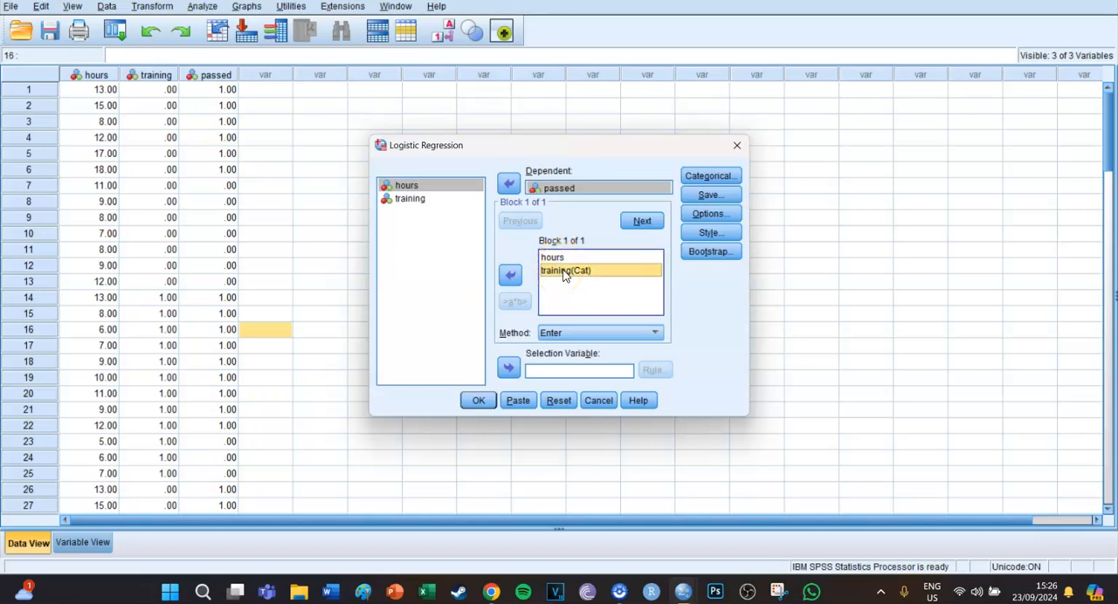
# - Define training as a categorical covariate with the Indicator contrast and the last category as reference
pyautogui.click(710, 175)
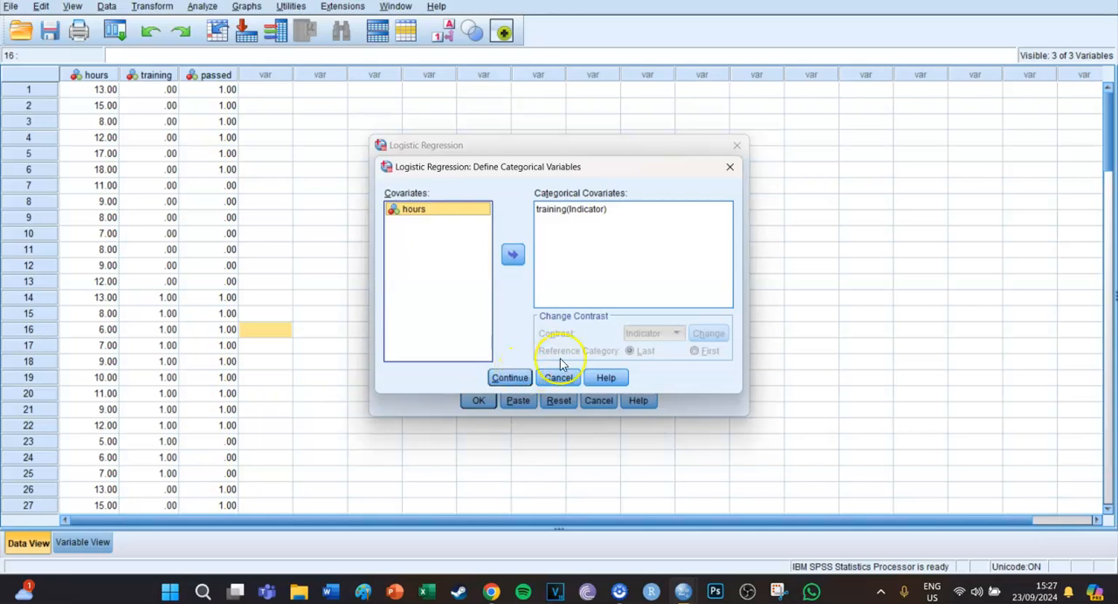
pyautogui.click(576, 213)
pyautogui.click(513, 254)
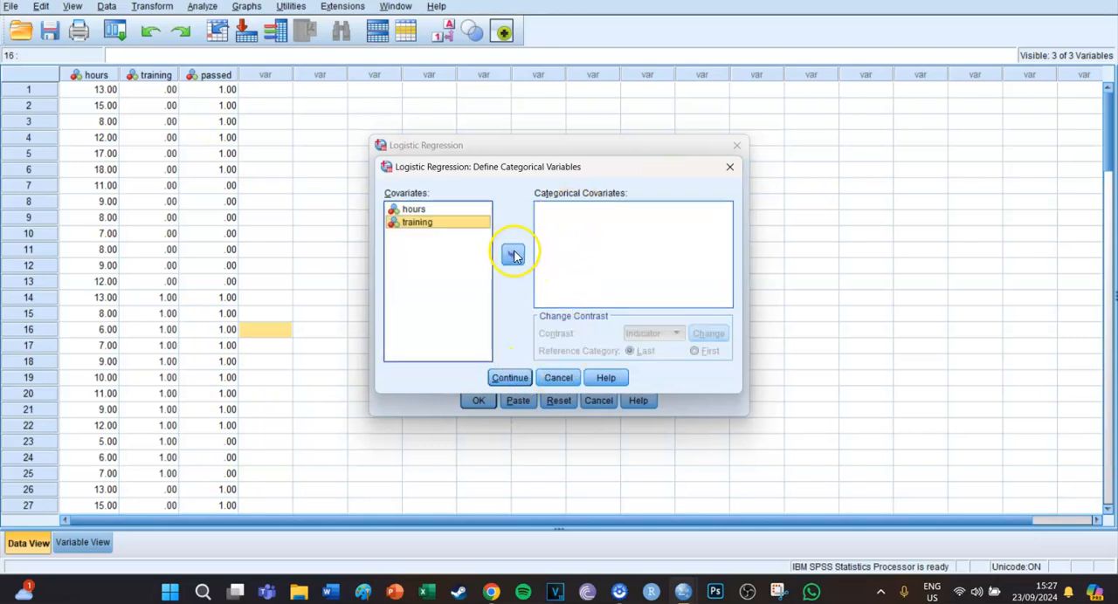
pyautogui.click(511, 252)
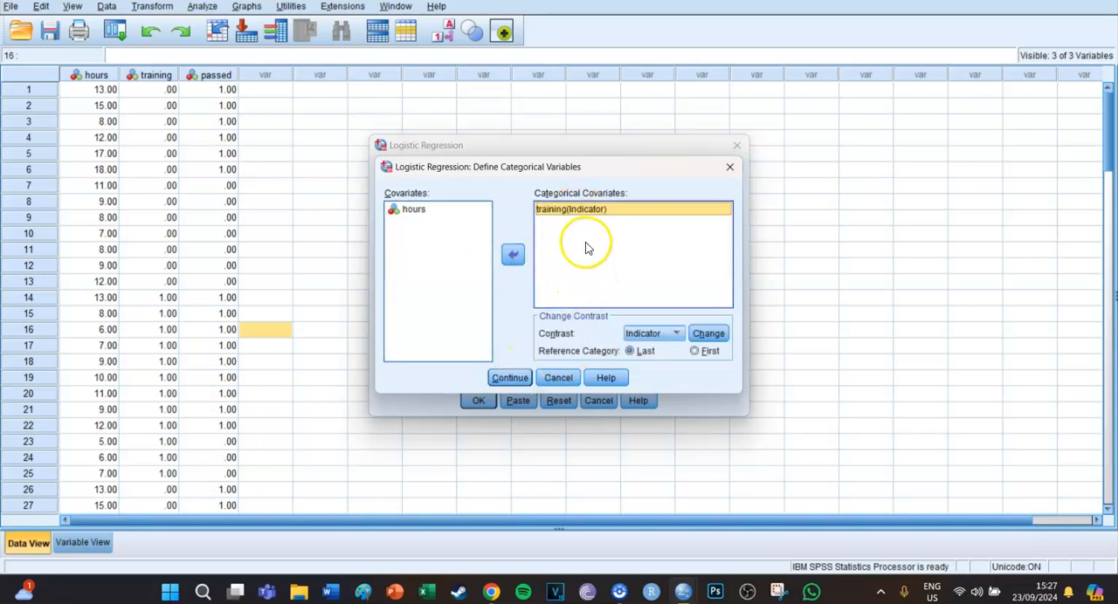
pyautogui.click(510, 377)
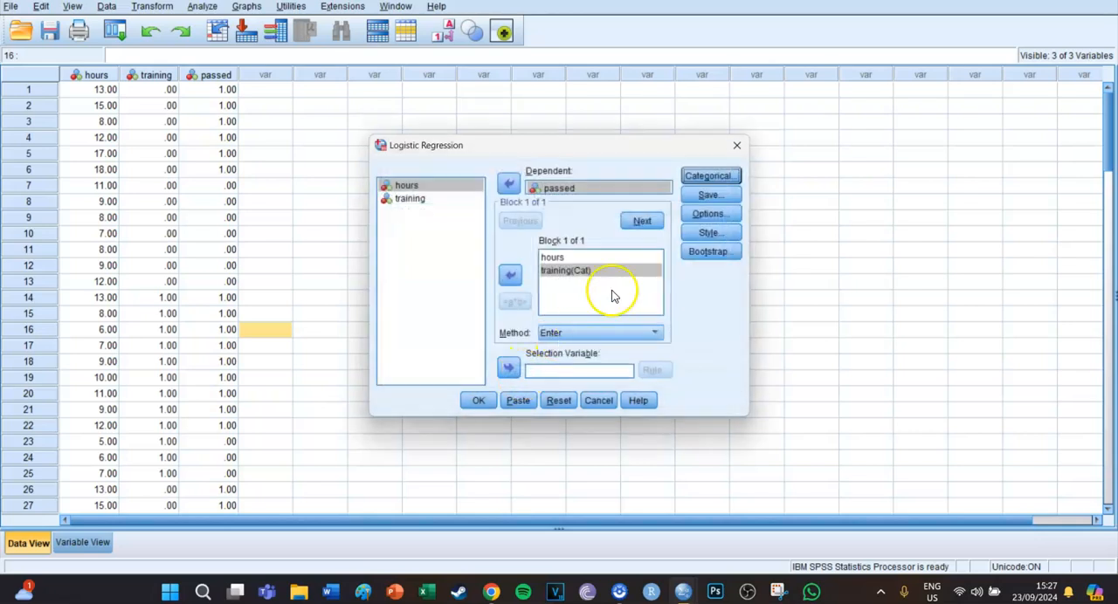
# - Check the regression's save settings and keep classification plots, Hosmer-Lemeshow goodness-of-fit and a 95% CI for exp(B) in its options
pyautogui.click(720, 200)
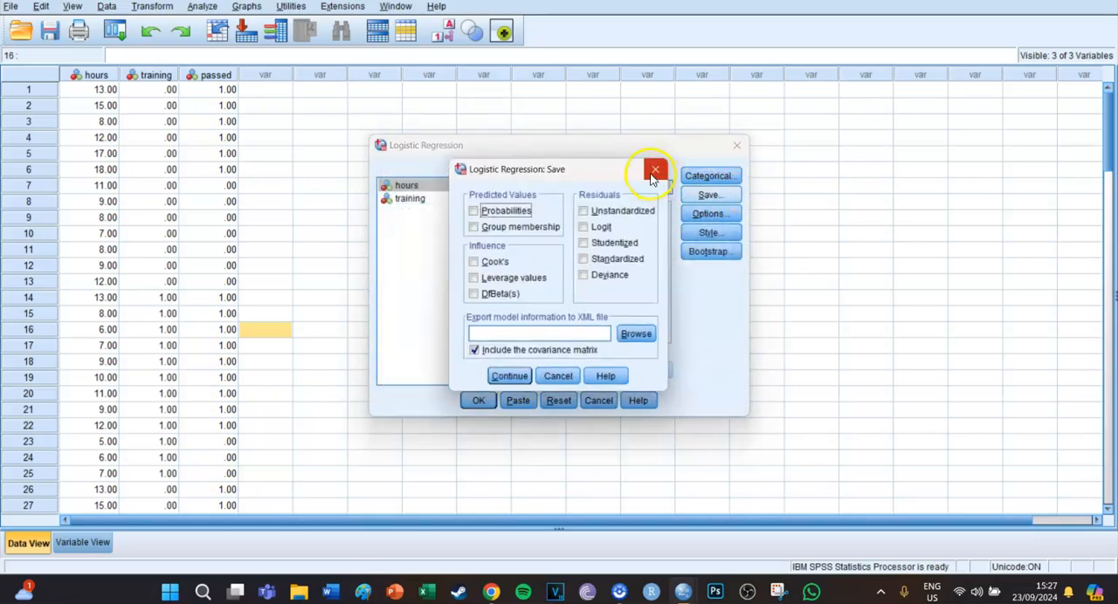
pyautogui.click(654, 170)
pyautogui.click(697, 214)
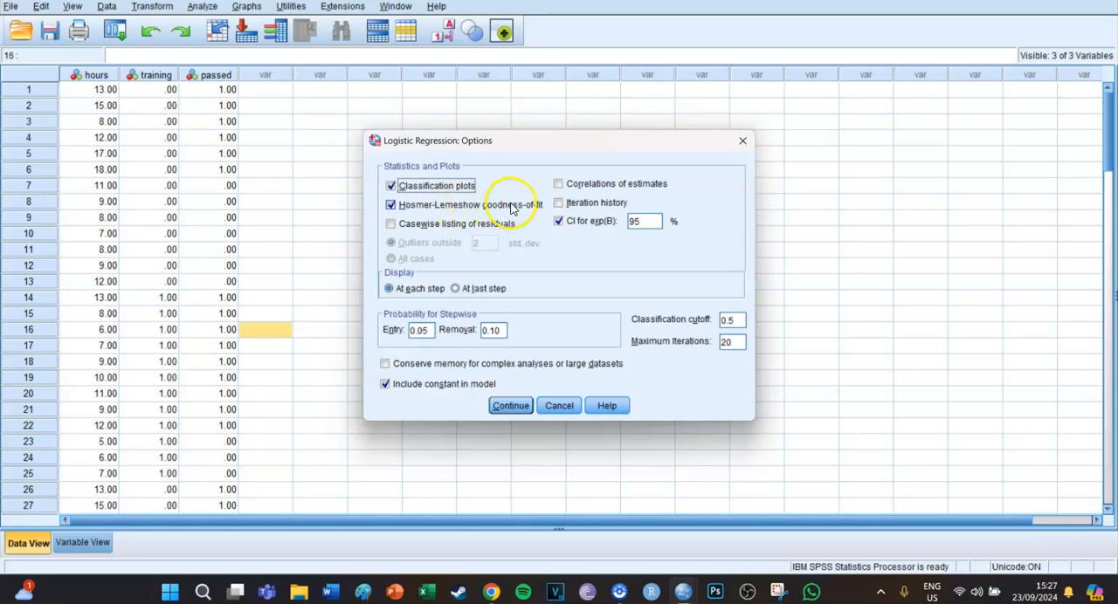
pyautogui.click(511, 405)
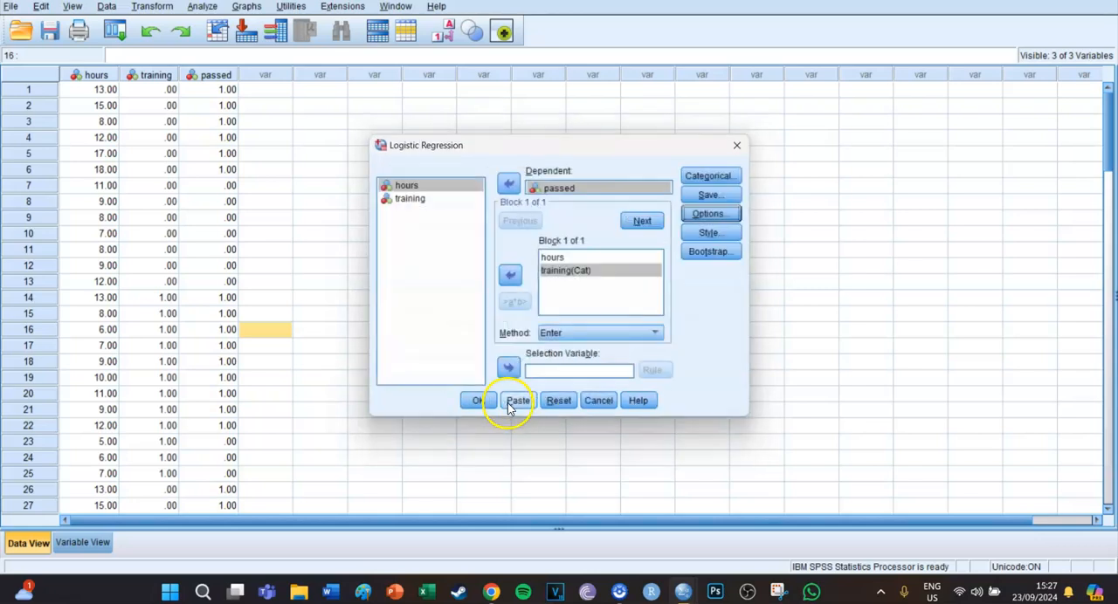
# - Paste the logistic regression command as syntax and run the whole LOGISTIC REGRESSION block
pyautogui.click(516, 400)
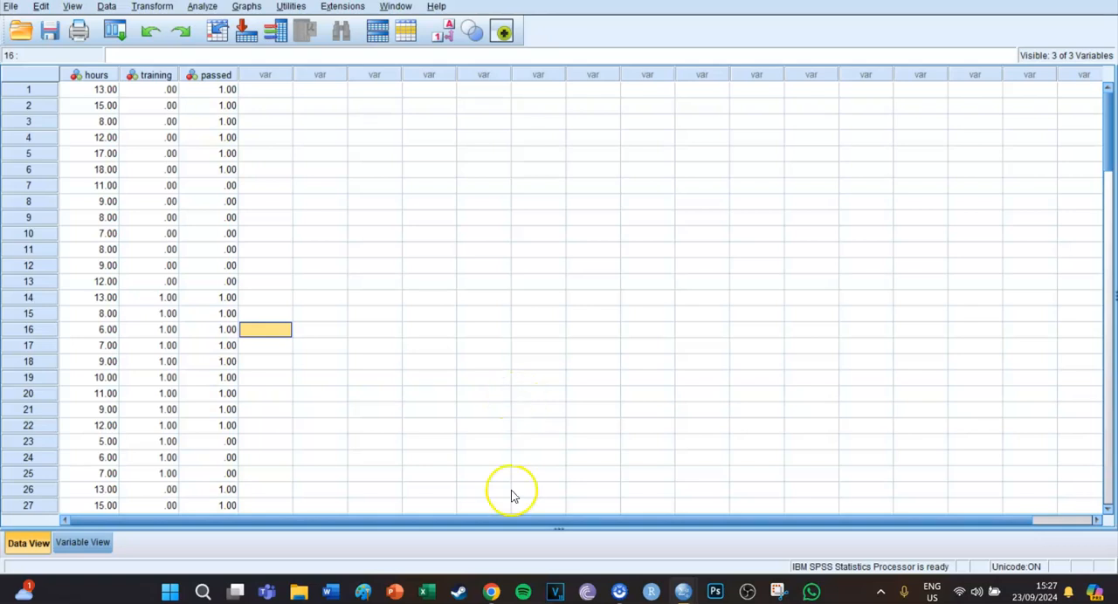
pyautogui.moveTo(683, 592)
pyautogui.click(795, 491)
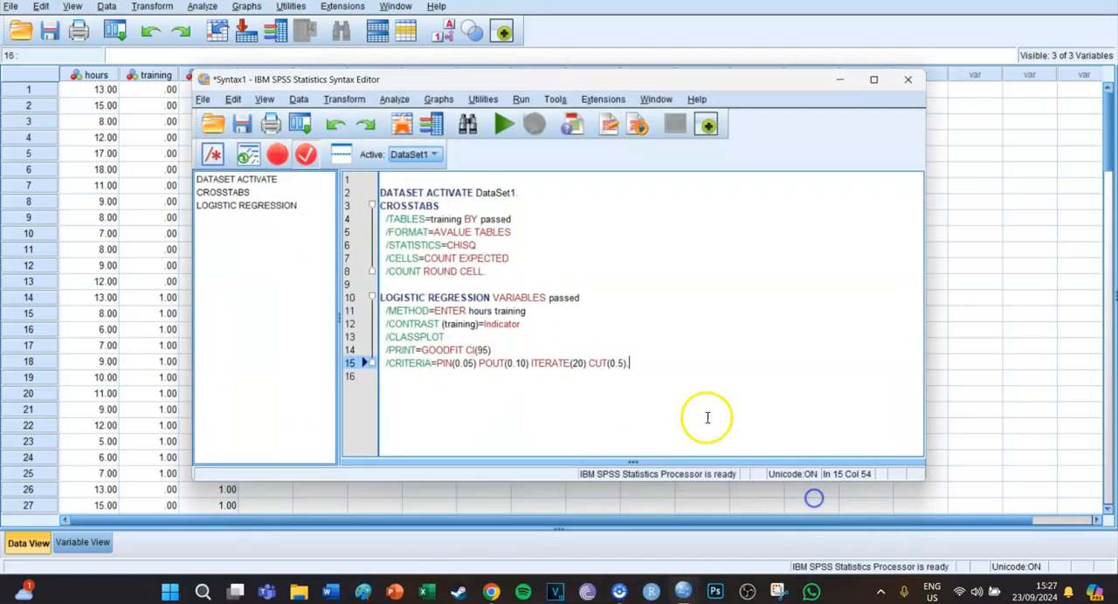
pyautogui.moveTo(649, 370); pyautogui.dragTo(384, 306)
pyautogui.click(503, 126)
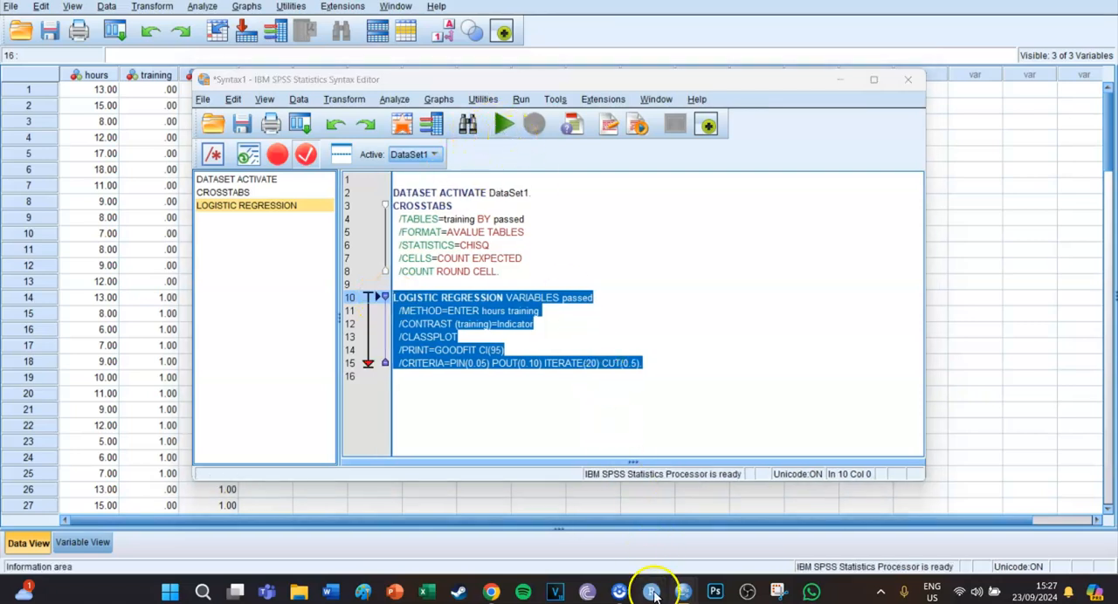
# - Open the output and examine the logistic regression's case summary, variable encodings and Block 0 tables
pyautogui.moveTo(677, 593)
pyautogui.click(529, 521)
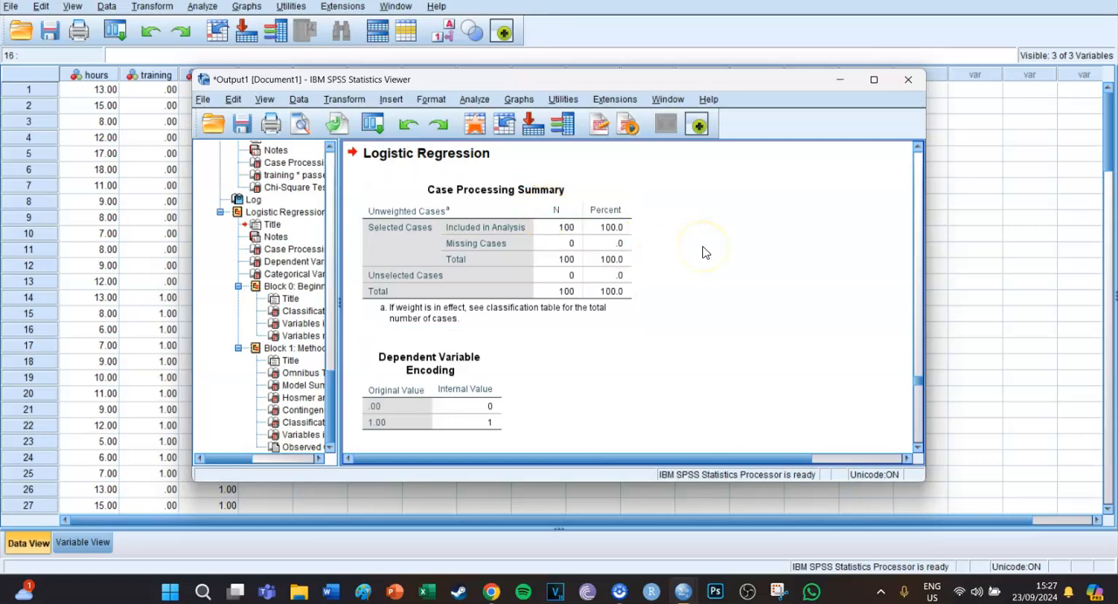
pyautogui.scroll(-3, 706, 253)
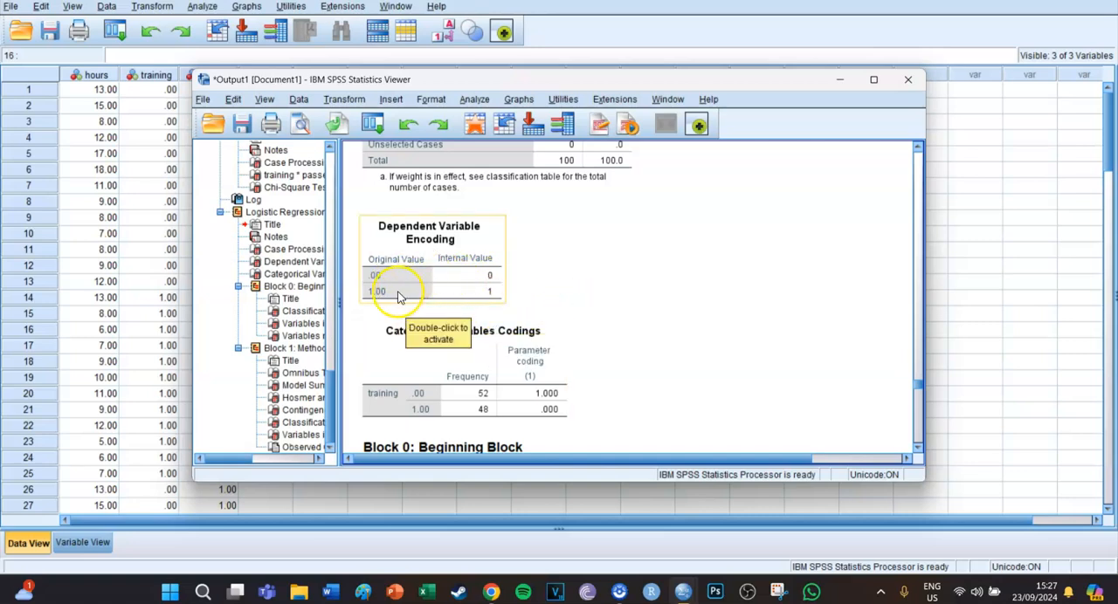
pyautogui.scroll(-3, 624, 293)
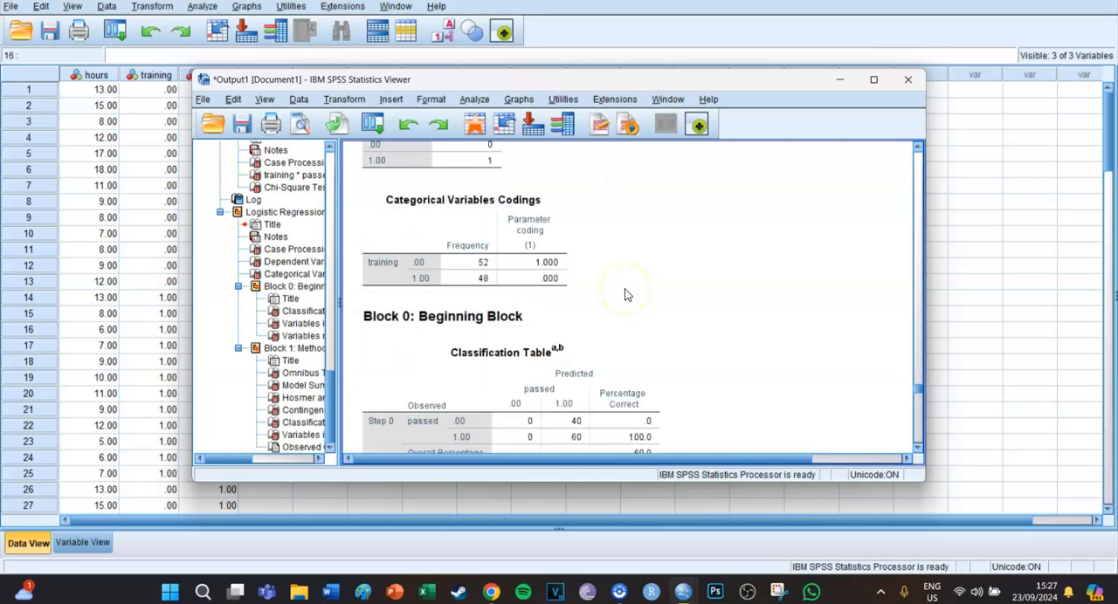
pyautogui.scroll(2, 624, 294)
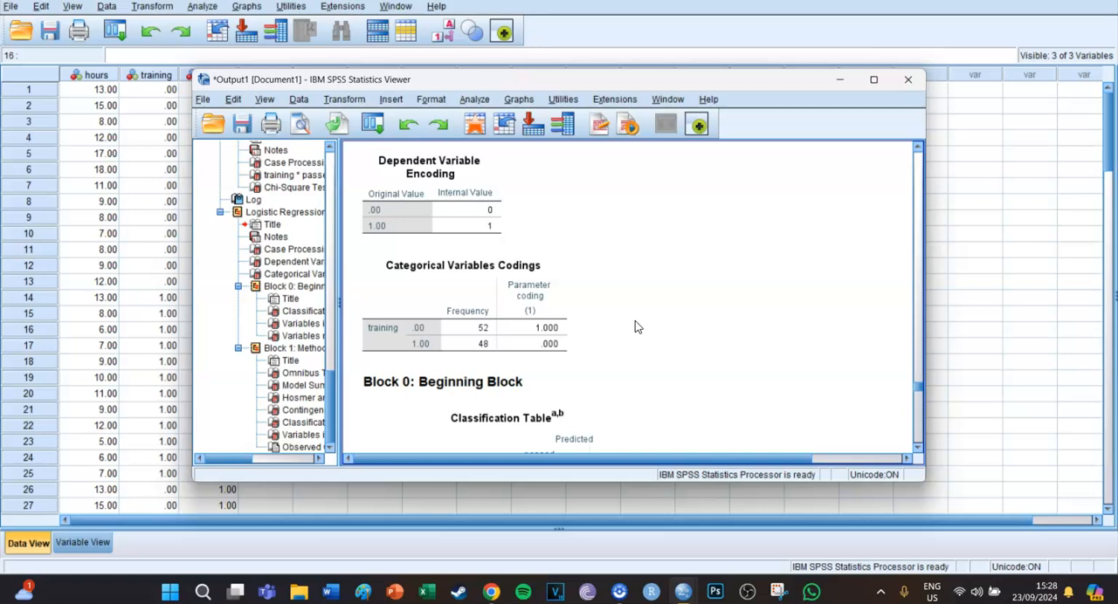
pyautogui.scroll(-8, 635, 328)
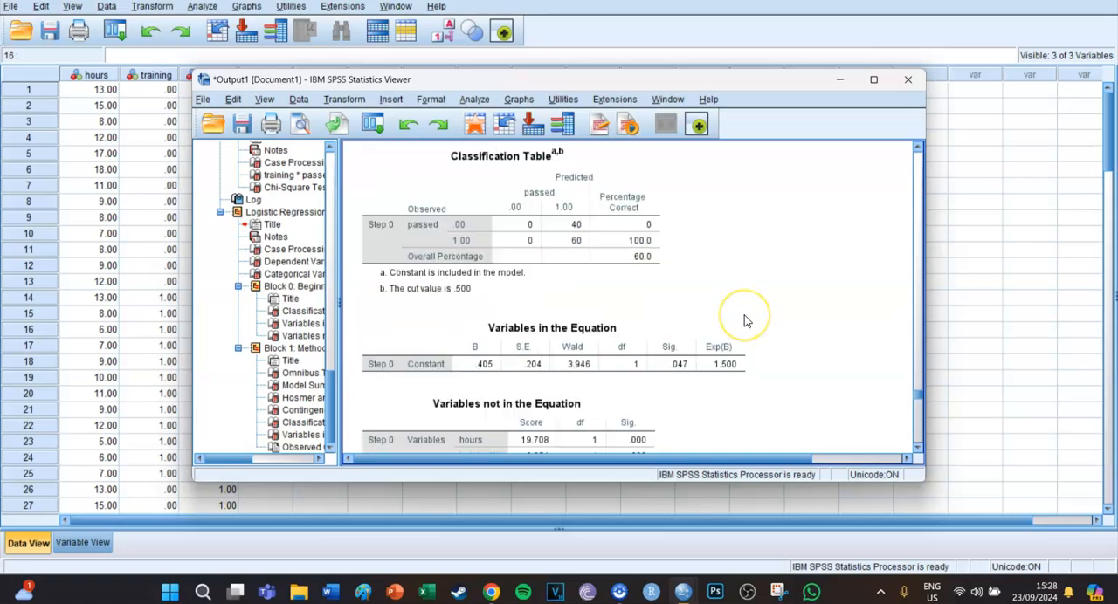
pyautogui.scroll(-2, 745, 322)
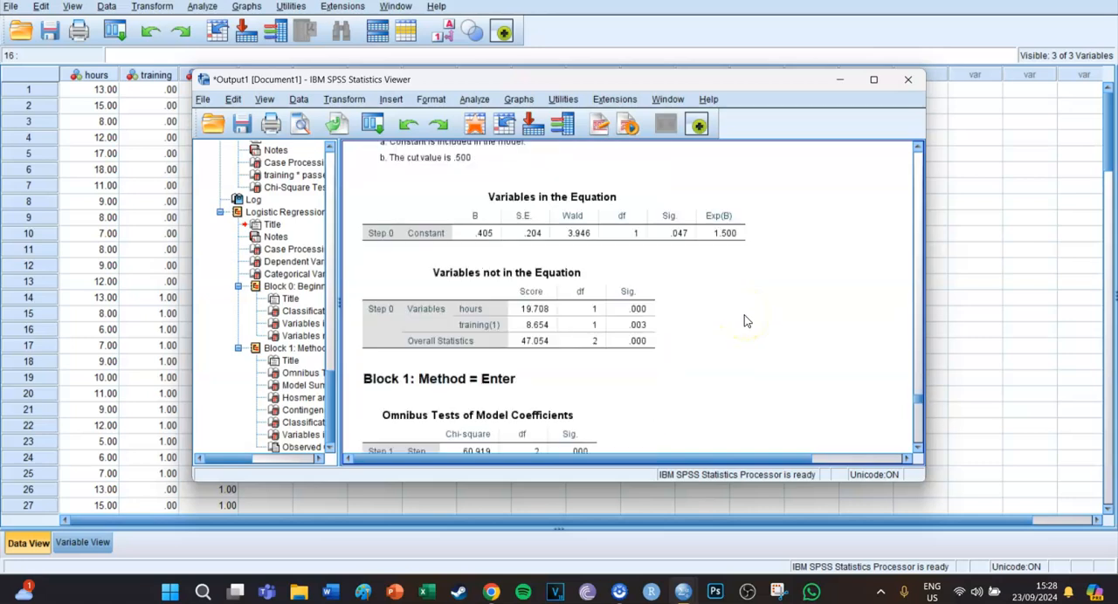
pyautogui.scroll(-4, 744, 321)
pyautogui.scroll(8, 745, 321)
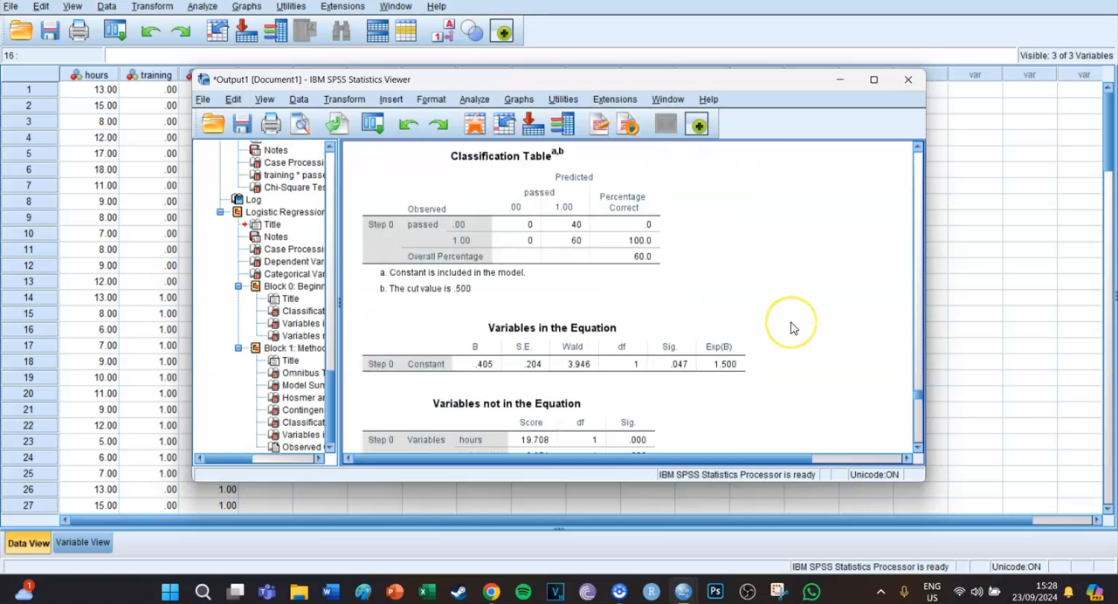
# - Examine the Block 1 Omnibus Tests, Model Summary and the significance of the Hosmer and Lemeshow Test
pyautogui.scroll(-12, 791, 328)
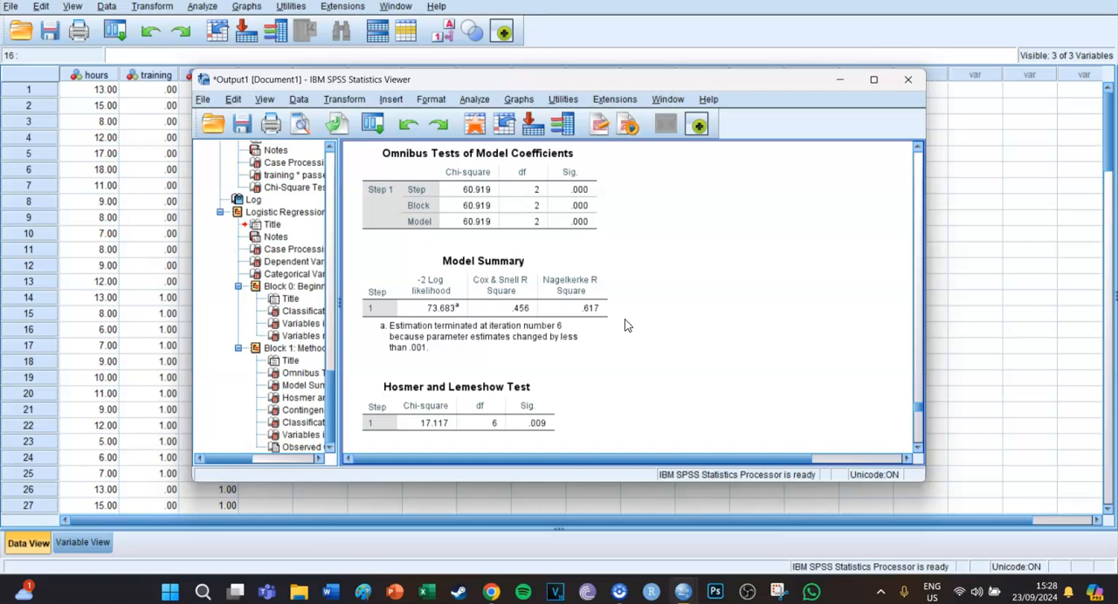
pyautogui.scroll(-2, 625, 326)
pyautogui.click(480, 336)
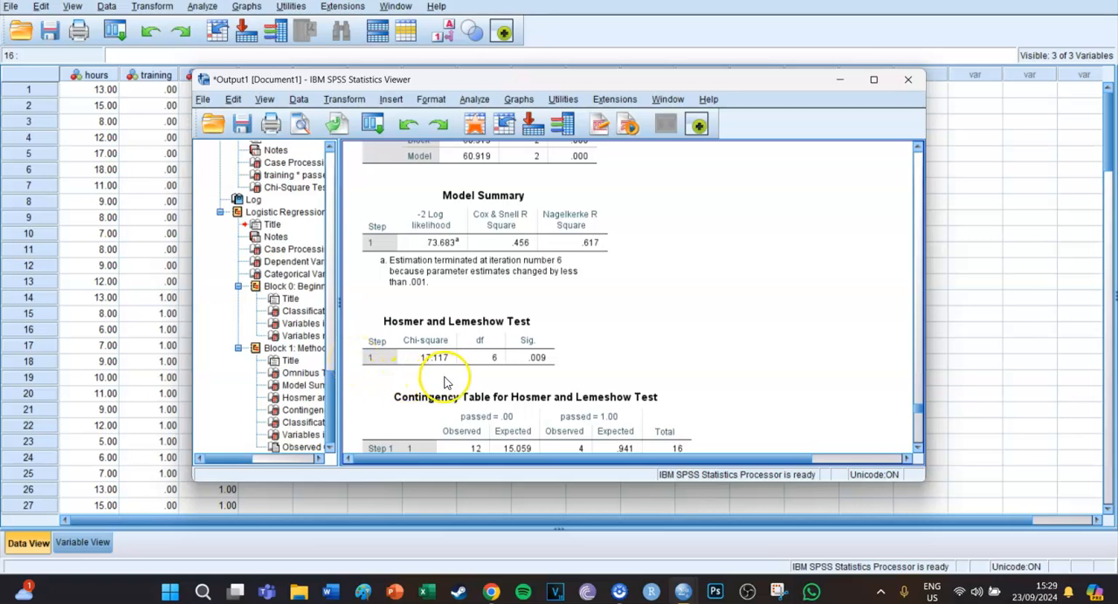
pyautogui.click(536, 363)
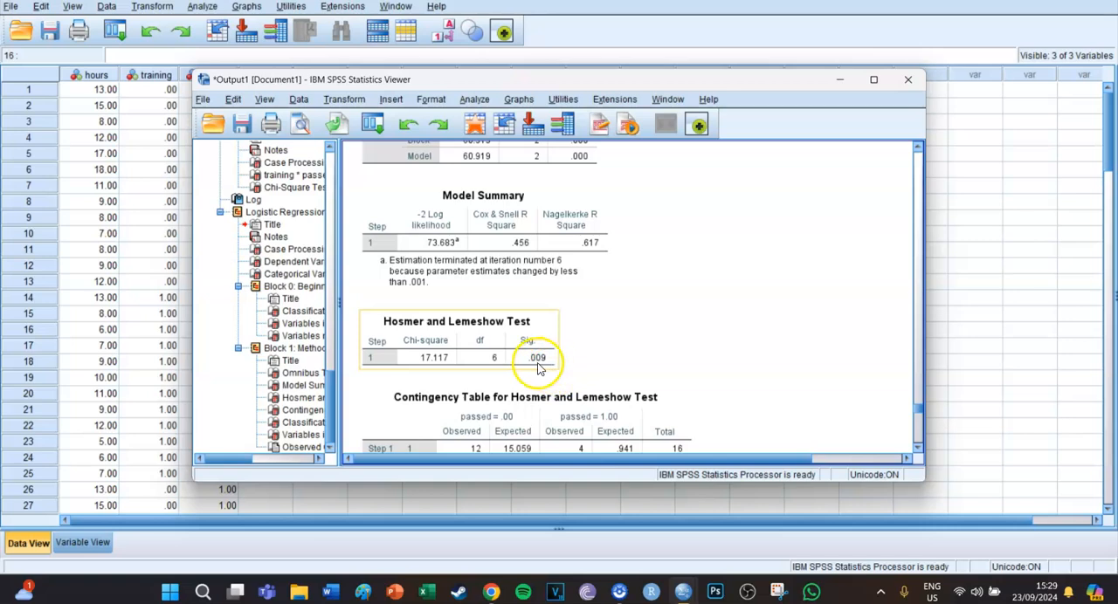
pyautogui.click(570, 361)
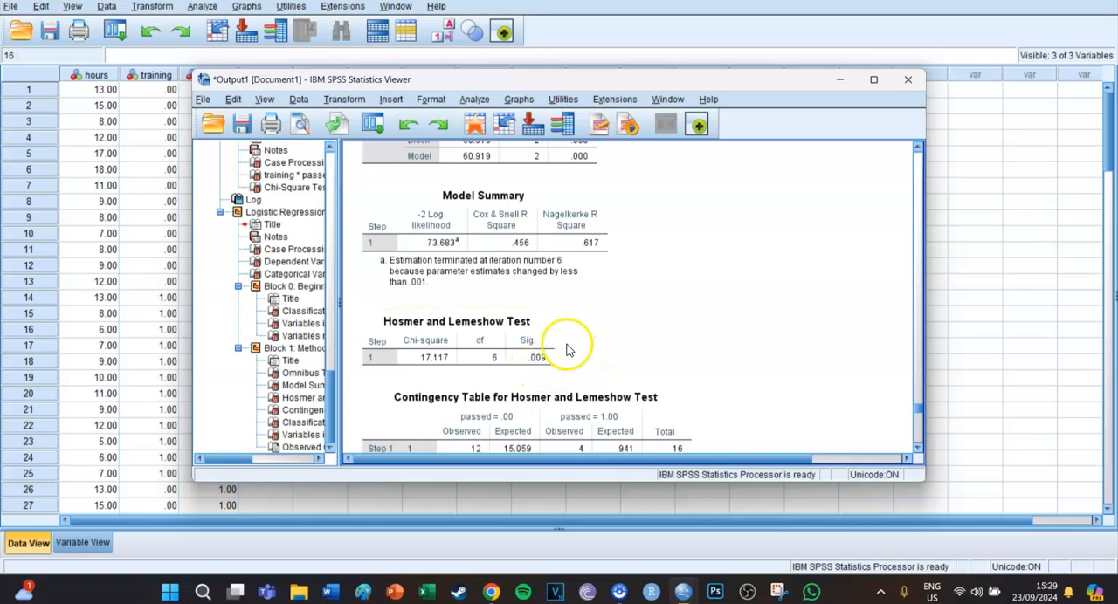
pyautogui.click(556, 360)
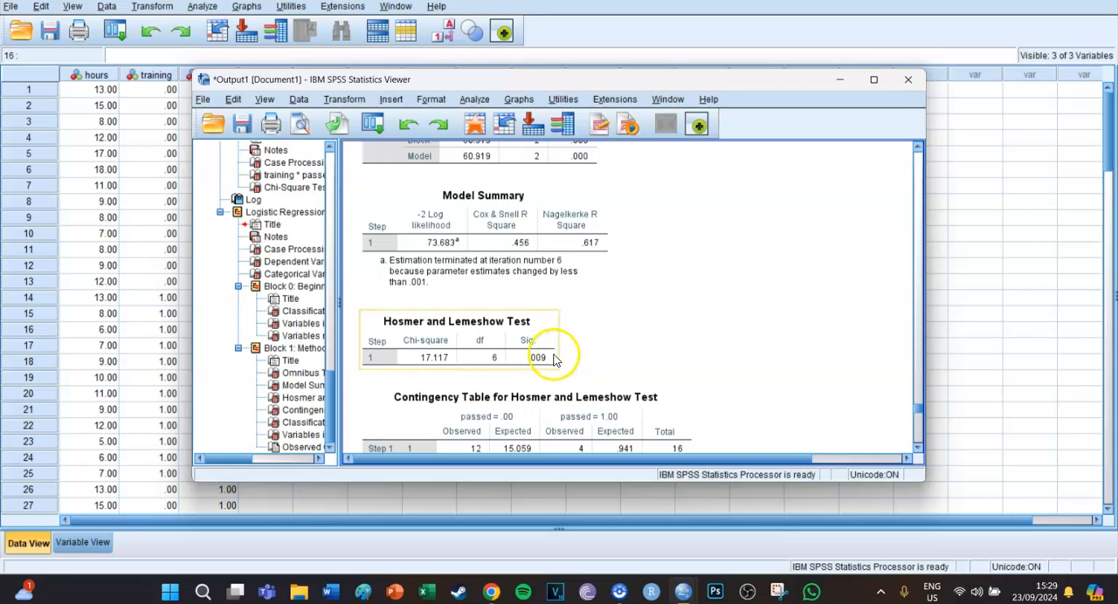
pyautogui.click(599, 352)
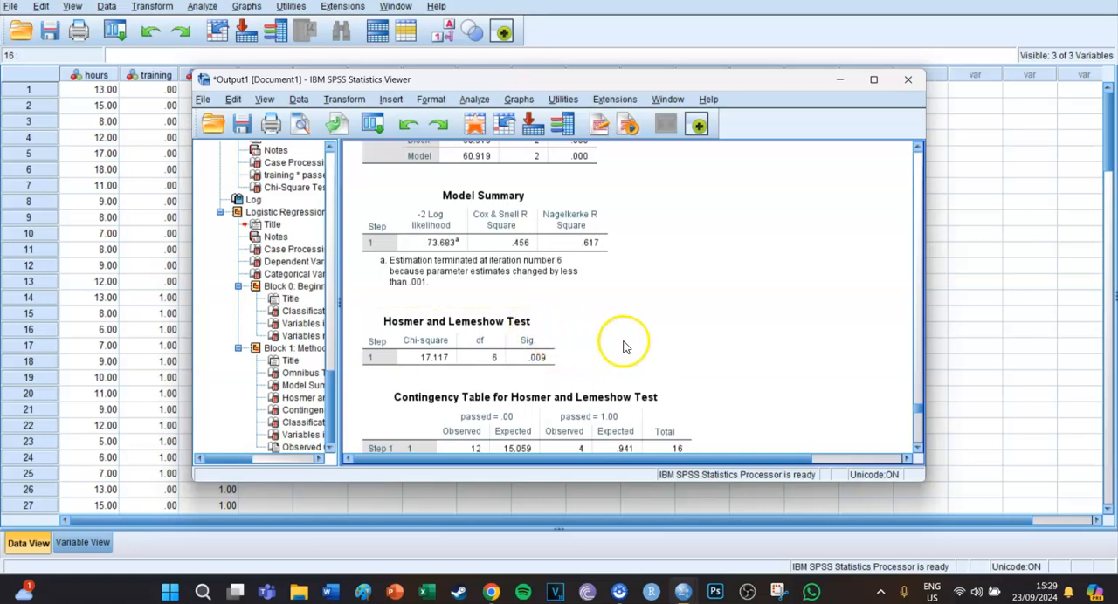
# - Review the Block 1 classification table and Variables in the Equation, and return to the Block 0 classification table
pyautogui.scroll(-3, 723, 347)
pyautogui.scroll(-9, 723, 347)
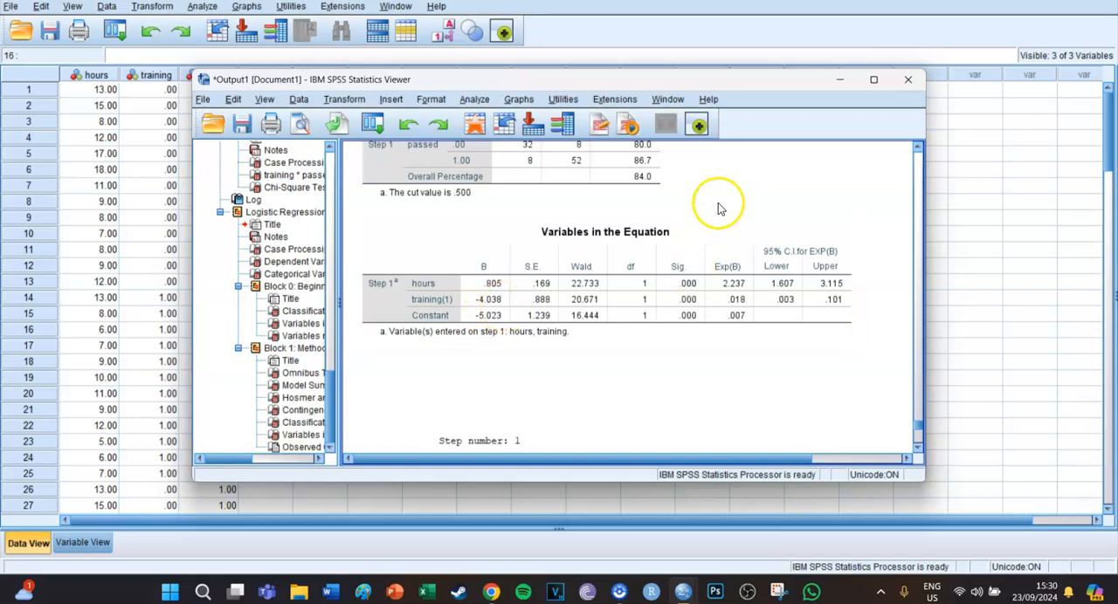
pyautogui.scroll(10, 730, 184)
pyautogui.scroll(2, 734, 188)
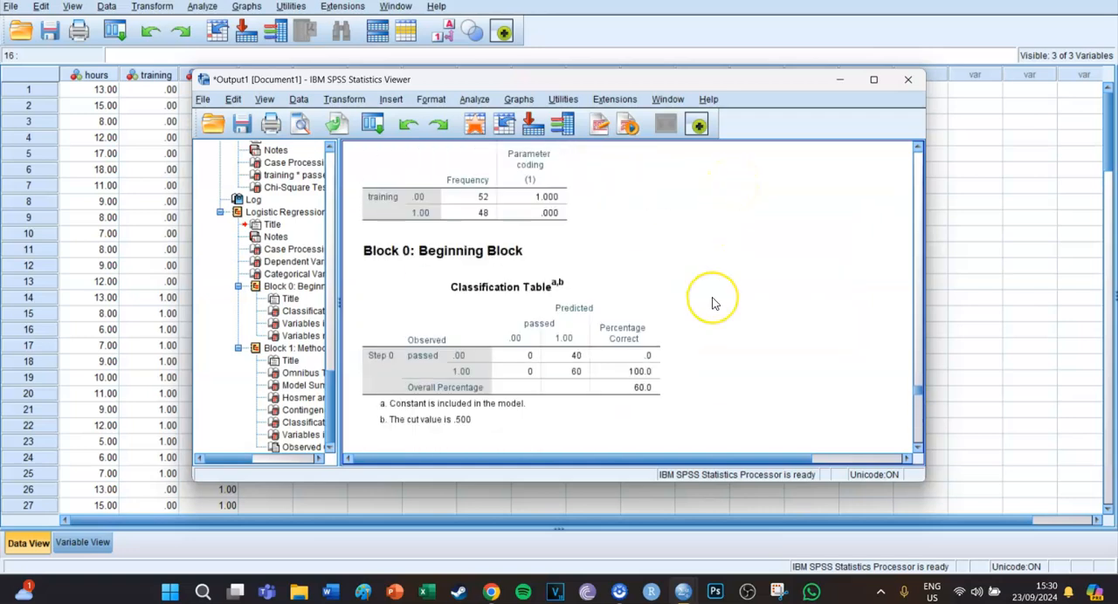
# - Check the dependent and categorical variable codings, and examine the coefficients, significance and odds ratios in the Block 1 Variables in the Equation table
pyautogui.scroll(4, 716, 302)
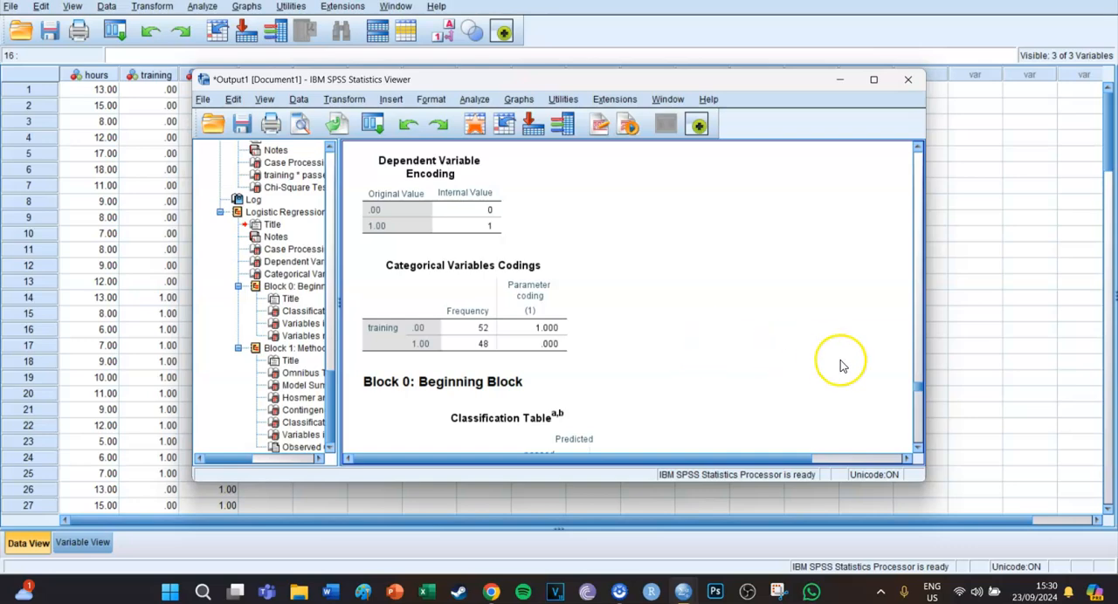
pyautogui.scroll(-10, 840, 362)
pyautogui.scroll(-10, 840, 365)
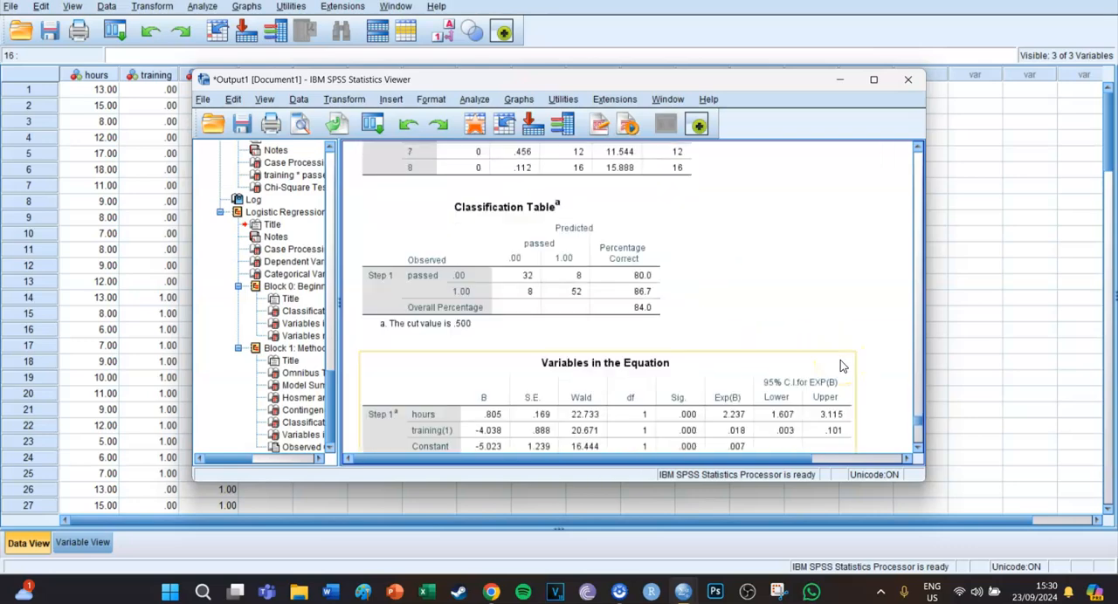
pyautogui.scroll(1, 661, 262)
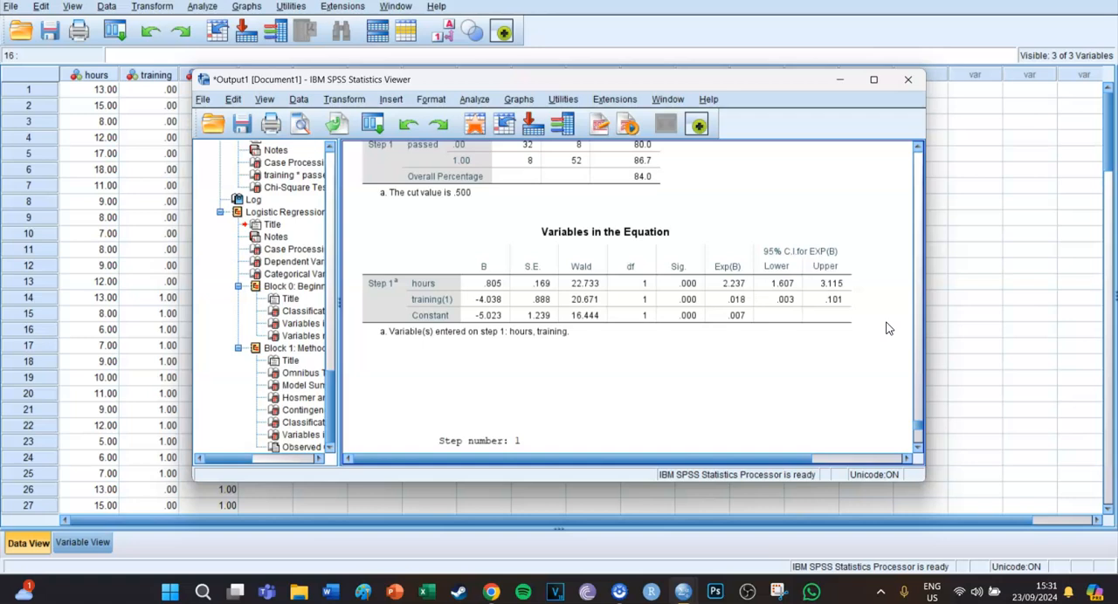
pyautogui.click(982, 266)
pyautogui.click(195, 8)
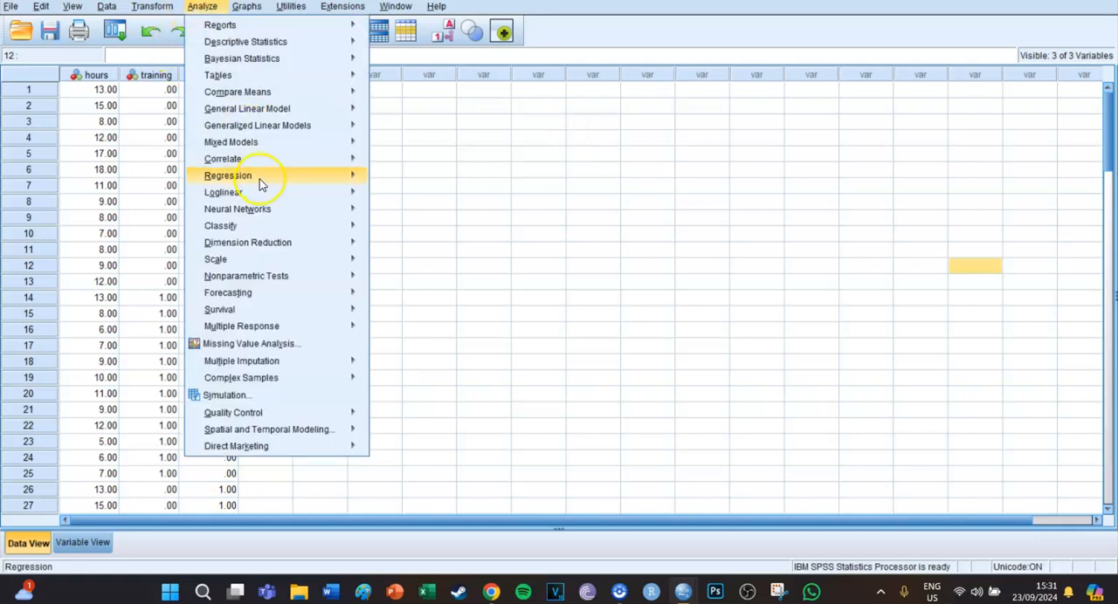
pyautogui.moveTo(260, 179)
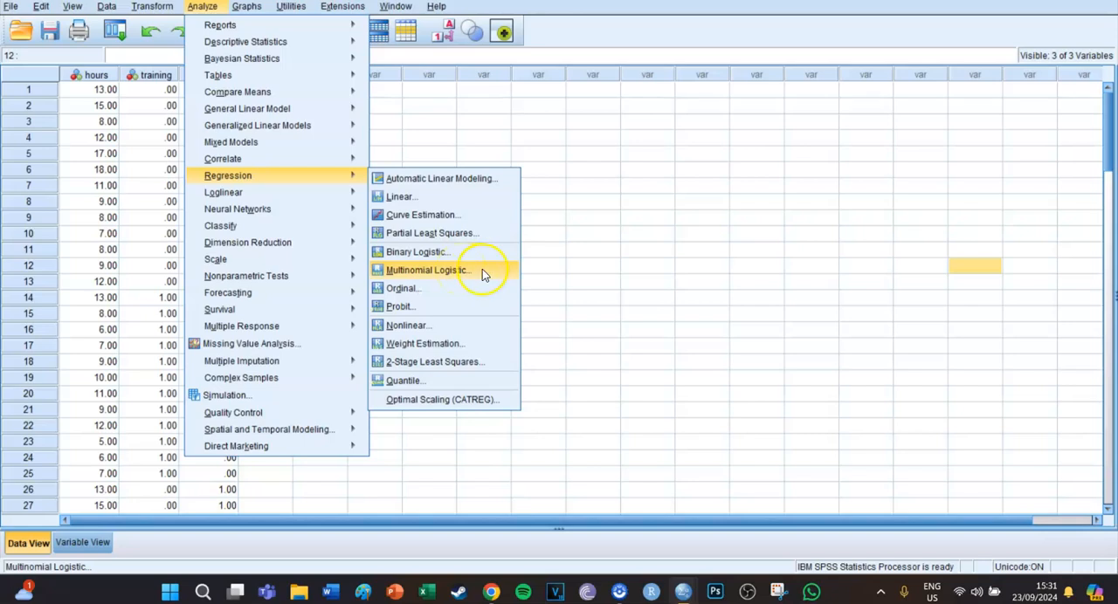
pyautogui.click(546, 269)
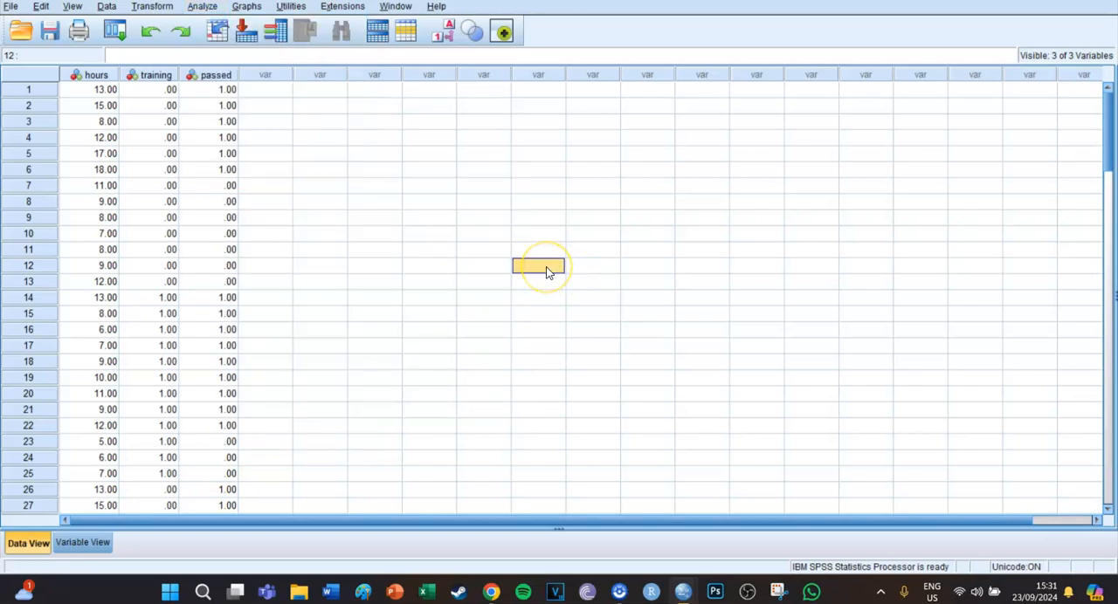